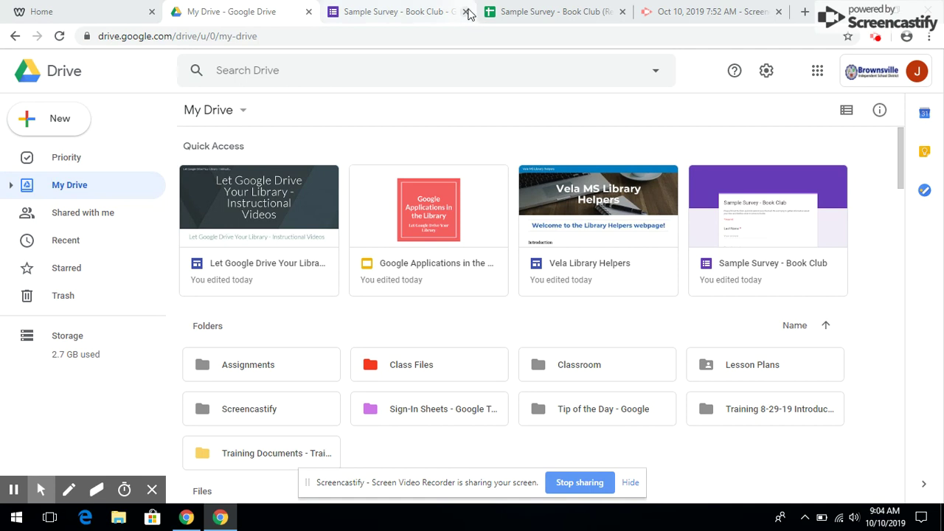
Close the two Sample Survey - Book Club tabs and create a new blank Google Form from My Drive
click(465, 12)
click(465, 12)
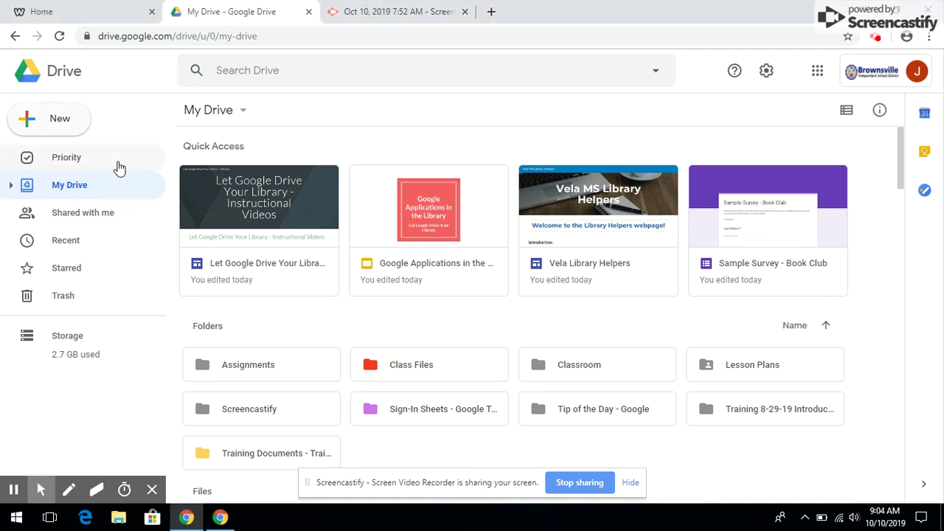
click(59, 116)
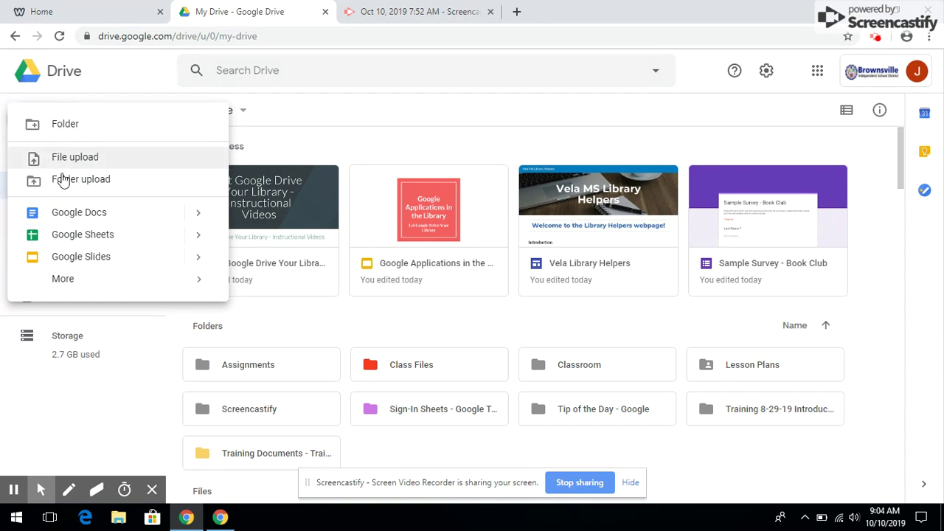
click(321, 102)
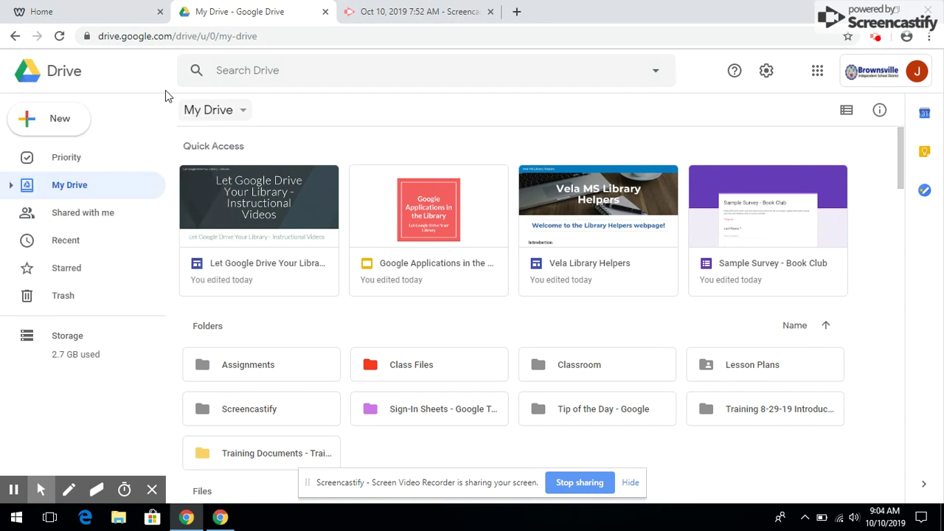
click(59, 116)
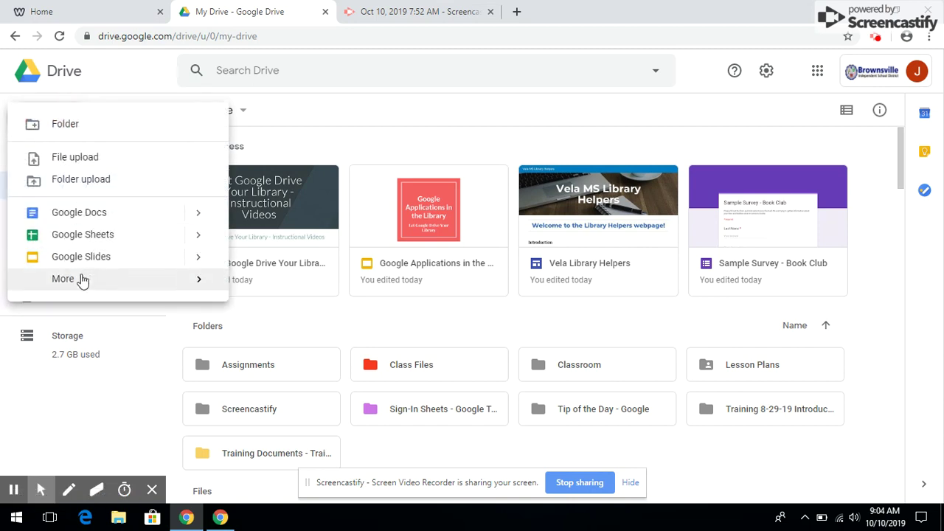
mouse_move(83, 283)
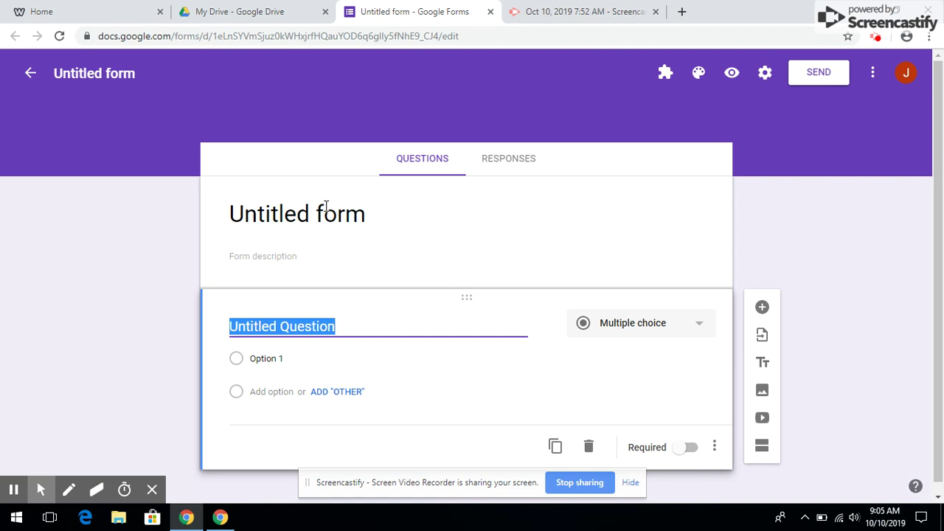
Title the form "Library Visitors Sign-In Sheet" and give the form file the same name
click(275, 210)
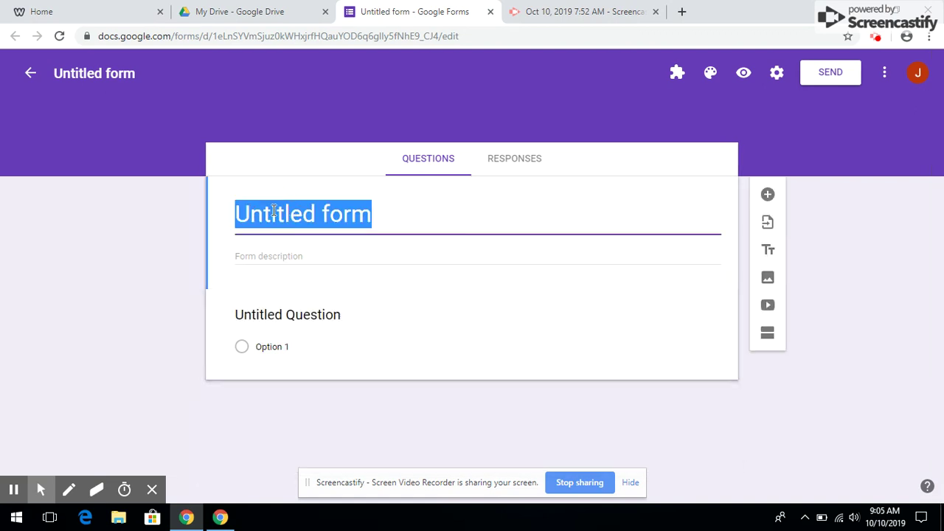
text(Si)
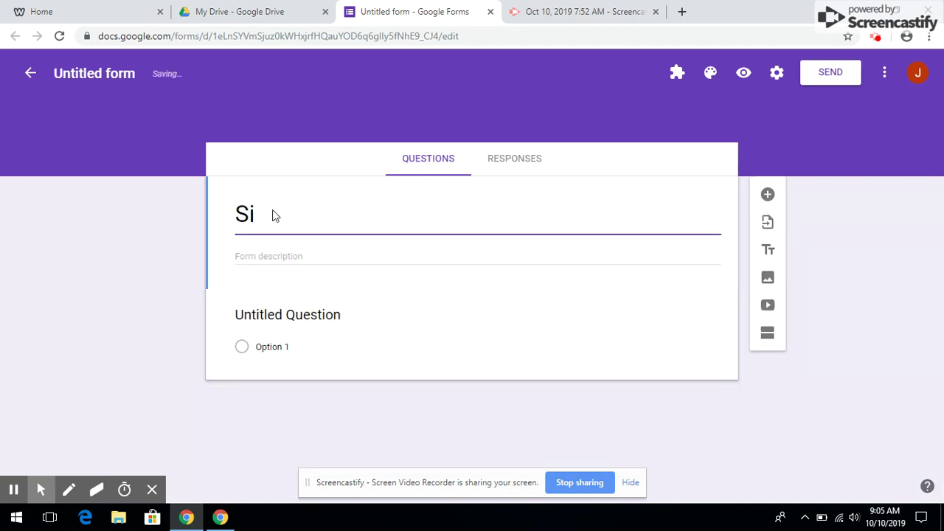
text(gn-In Sheet)
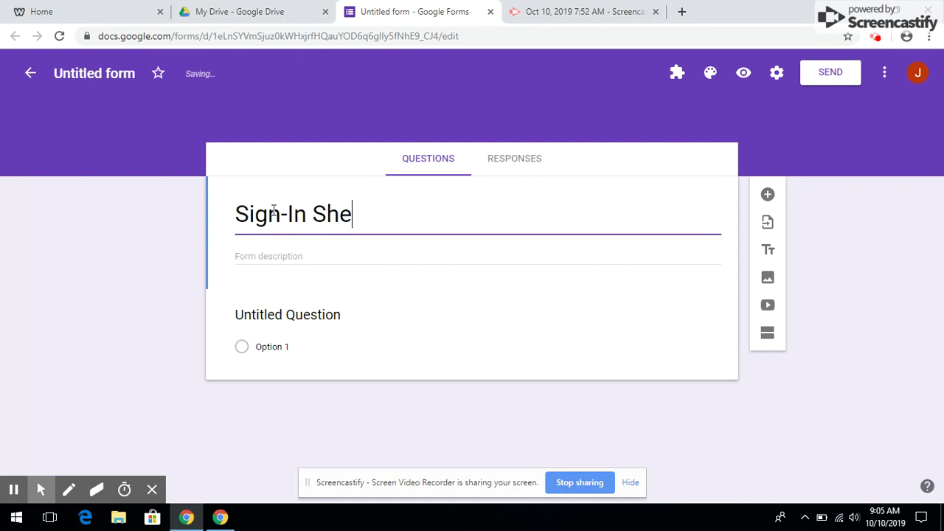
click(236, 217)
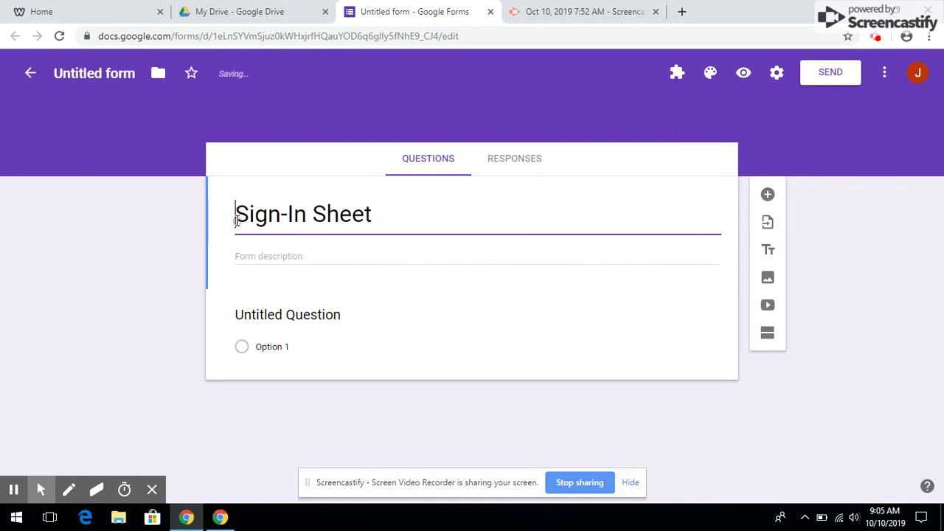
text(Library Visitors)
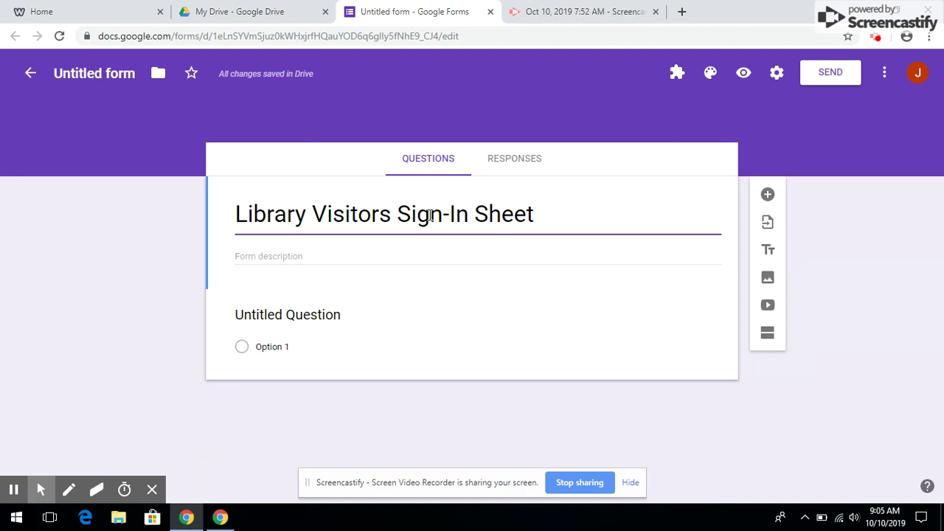
click(78, 70)
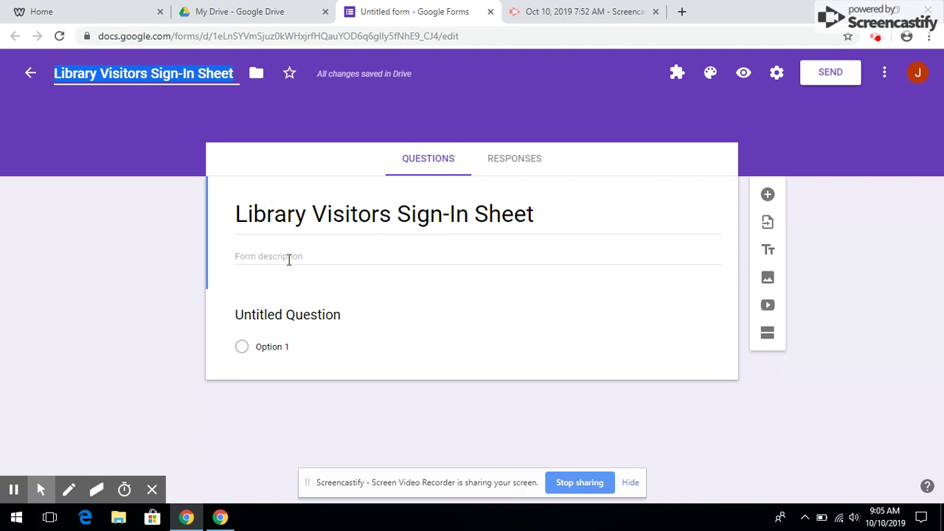
Enter the form description "Please fill out the form upon entering the library."
click(289, 259)
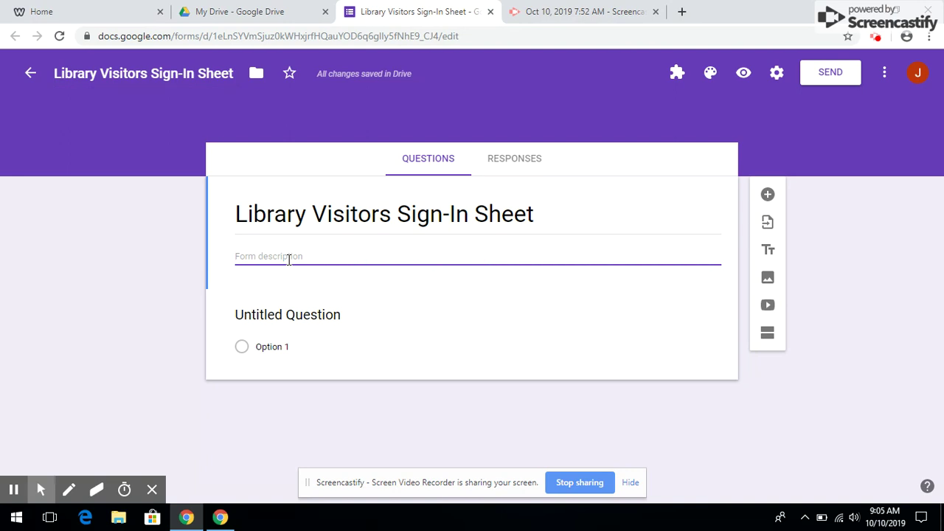
text(Please full)
key(BackSpace)
key(BackSpace)
key(BackSpace)
text(ill out the form)
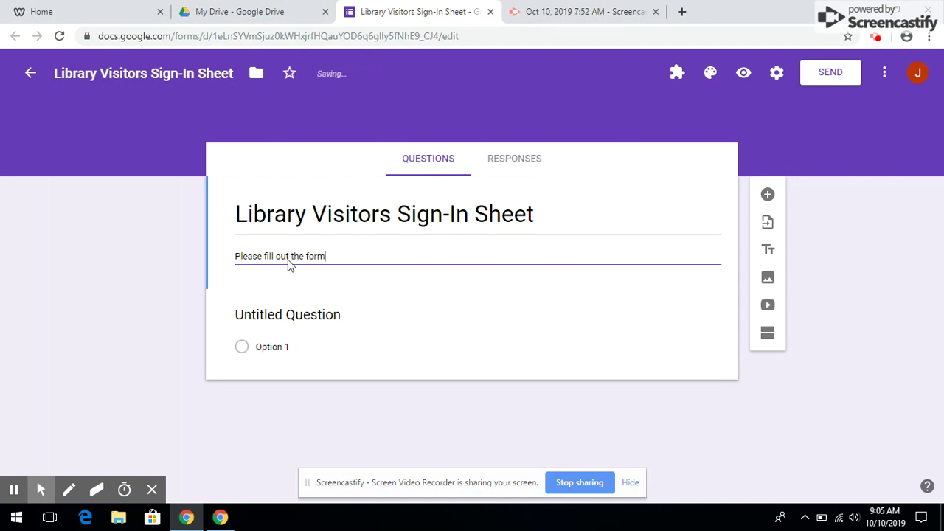
text( upon entering)
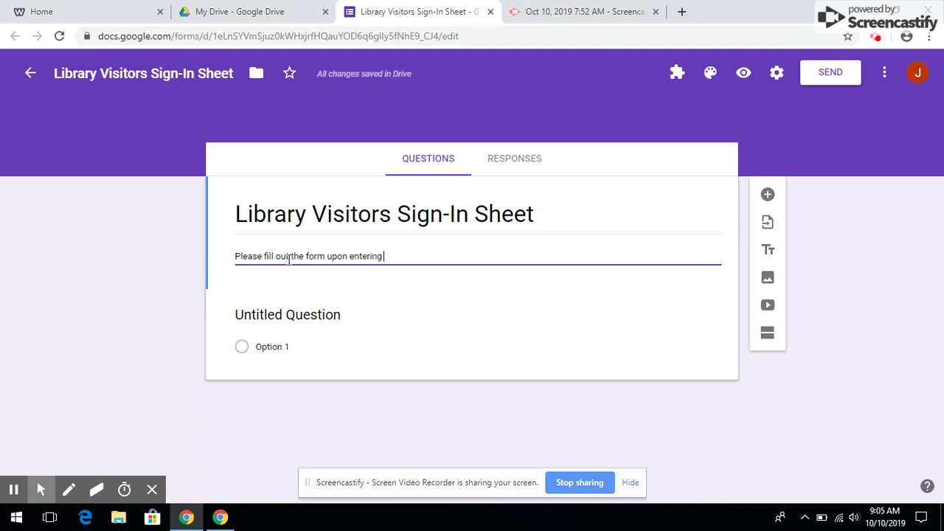
text( the library.)
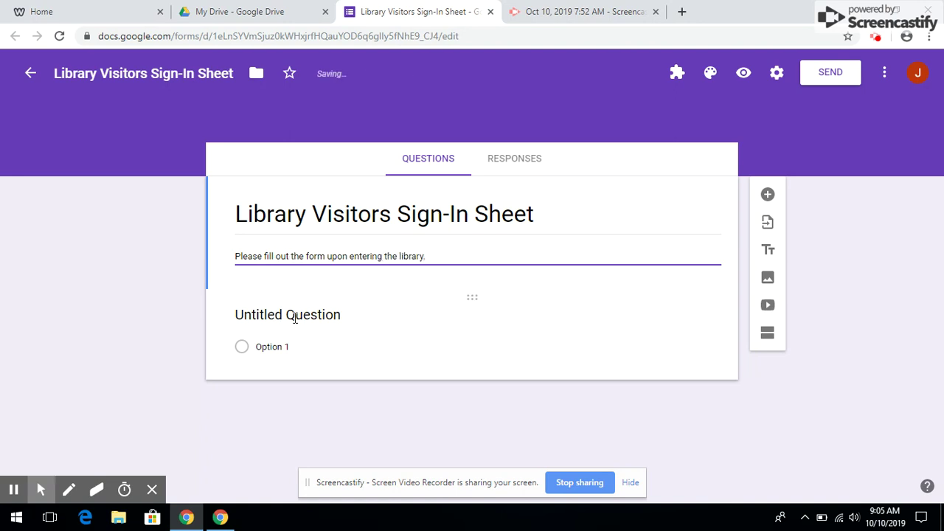
Turn off the form's restriction to users in Brownsville Independent School District and trusted domains, and save the settings
click(295, 317)
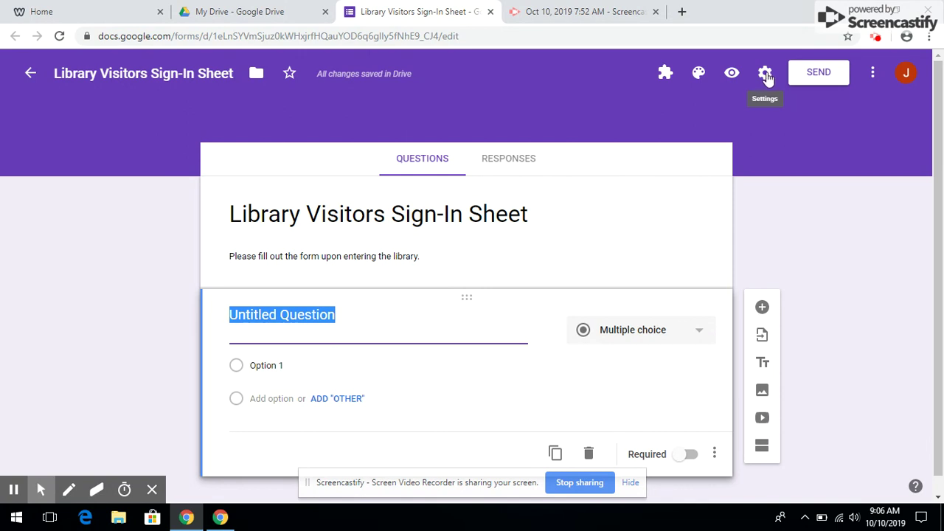
click(765, 73)
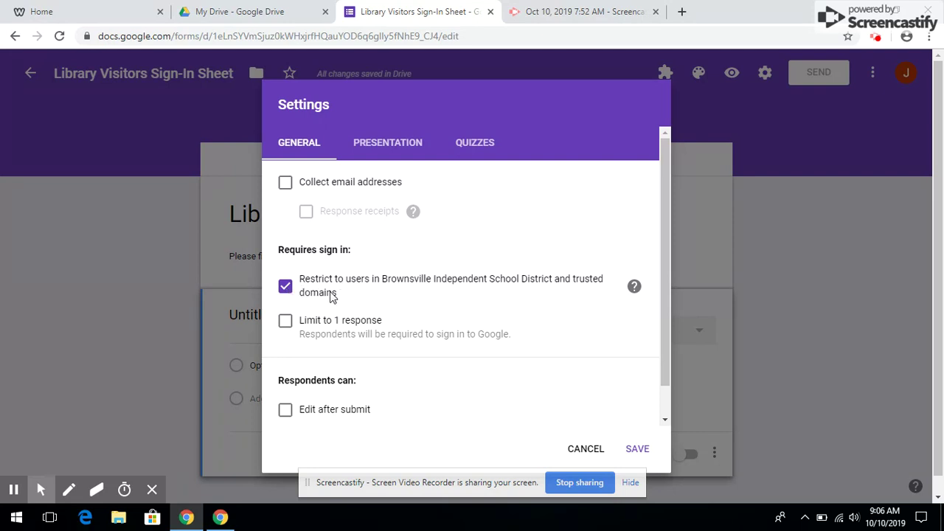
click(284, 286)
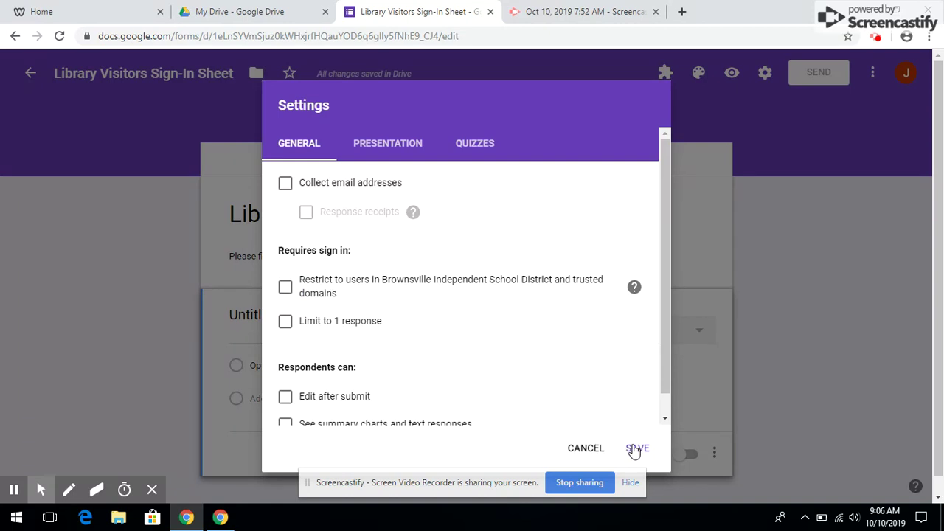
click(637, 447)
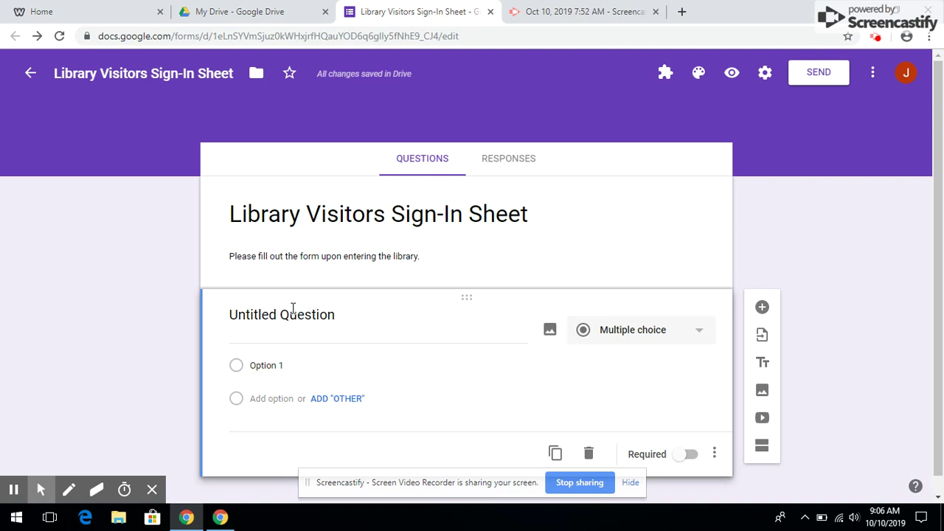
Title the first question "Last Name" and add a second short-answer question titled "First Name"
click(292, 321)
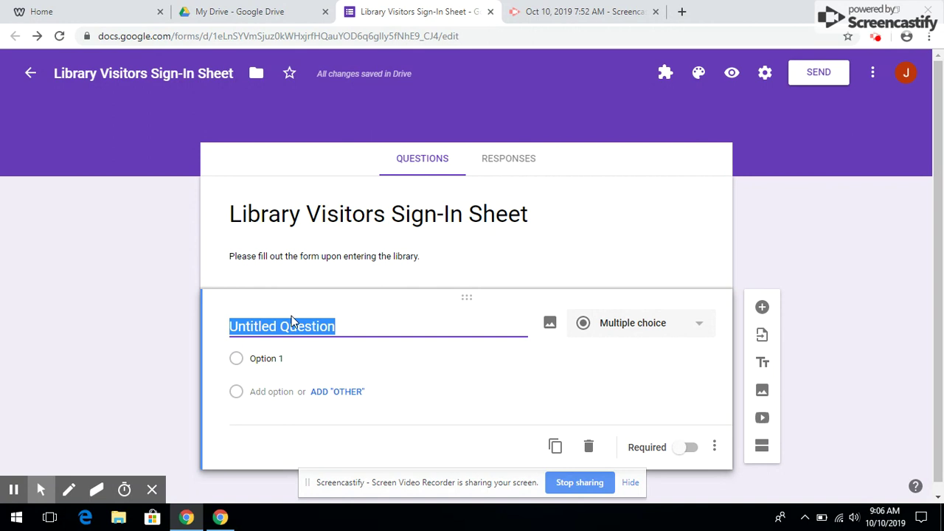
text(Last Name)
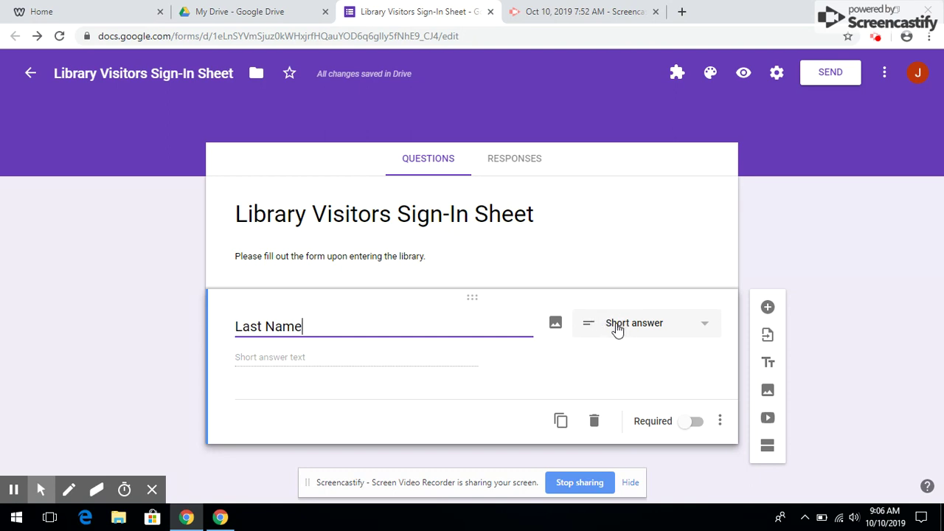
click(767, 308)
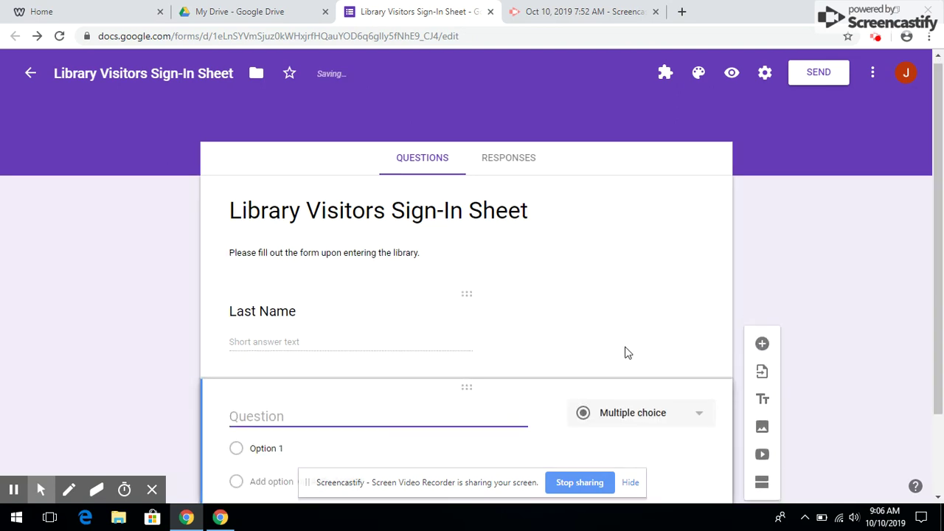
text(First name)
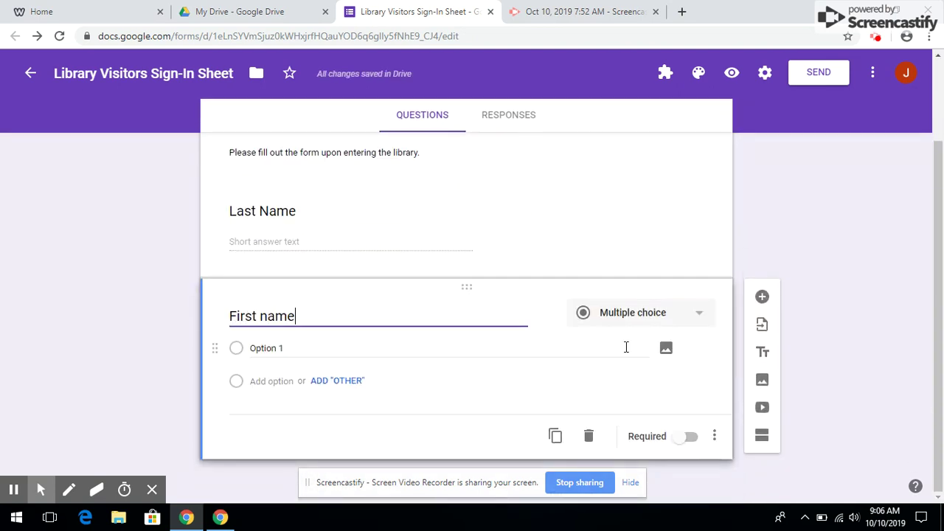
key(BackSpace)
key(BackSpace)
key(BackSpace)
text(Nam)
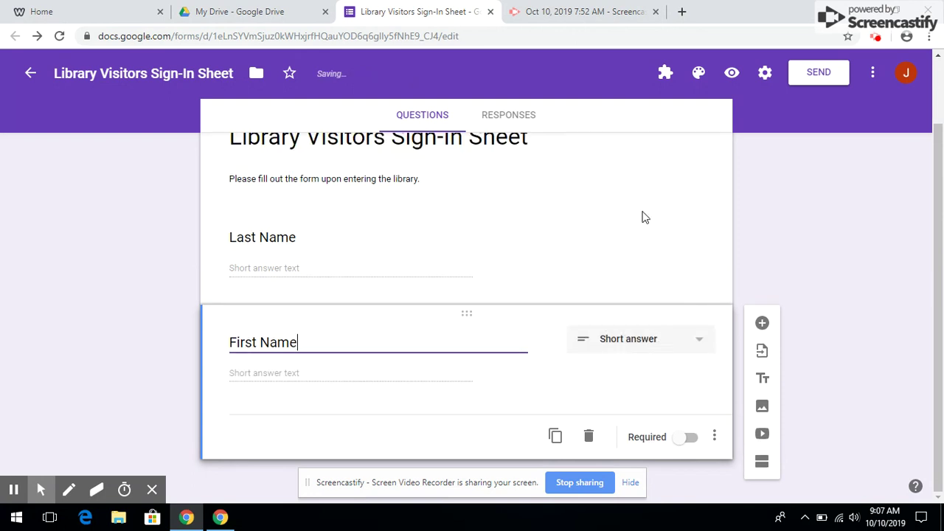
Make both the Last Name and First Name questions required
click(619, 256)
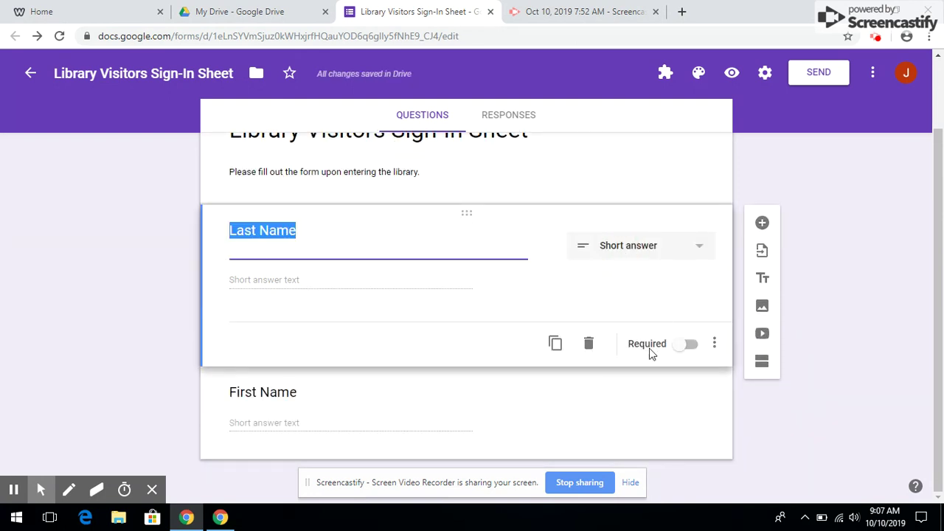
click(685, 344)
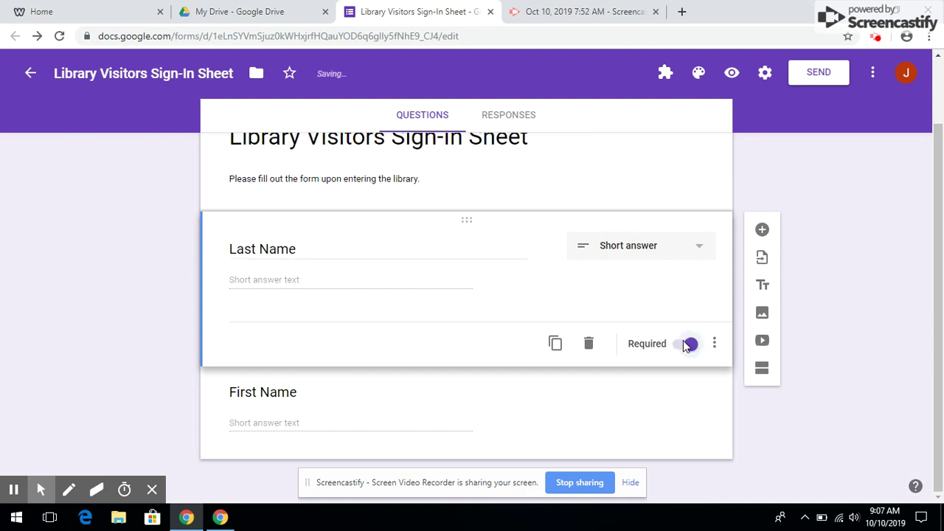
click(494, 410)
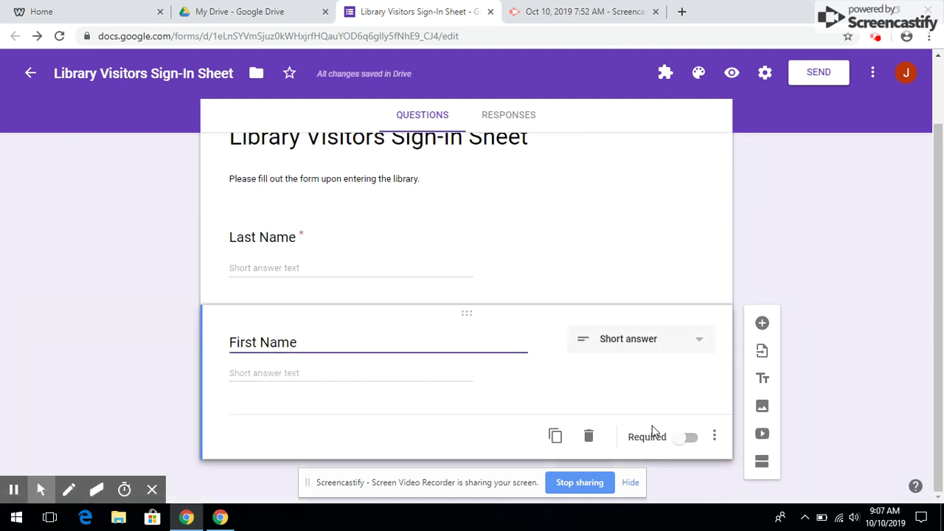
click(685, 437)
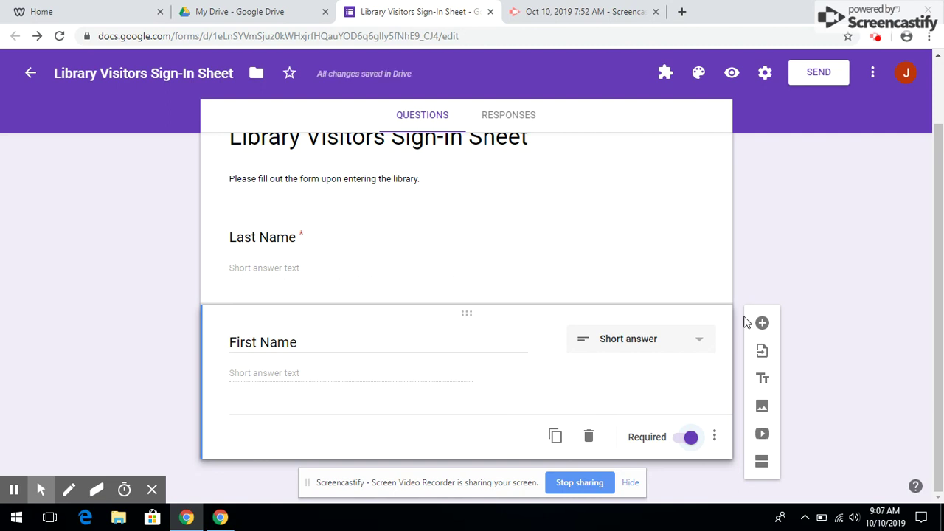
Add a required short-answer question titled "ID Number" and remove its number response validation
click(762, 324)
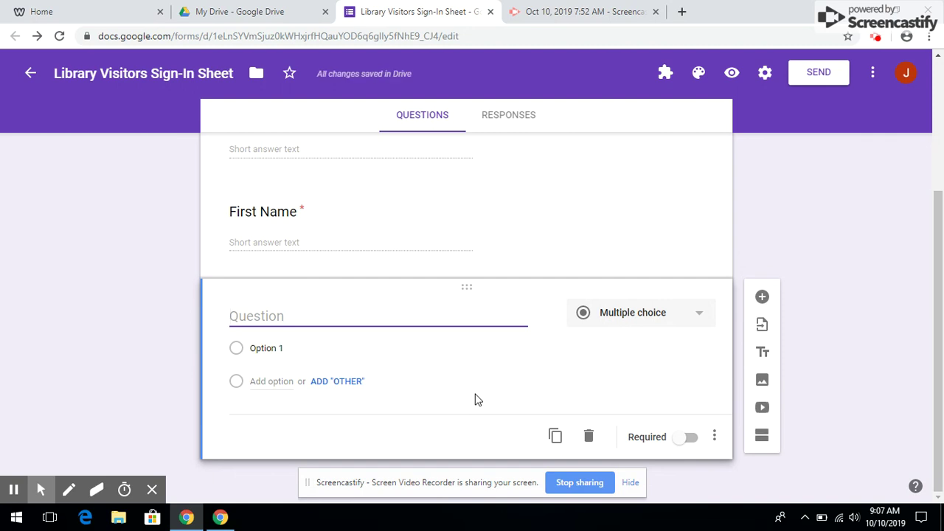
text(ID Numbers)
key(BackSpace)
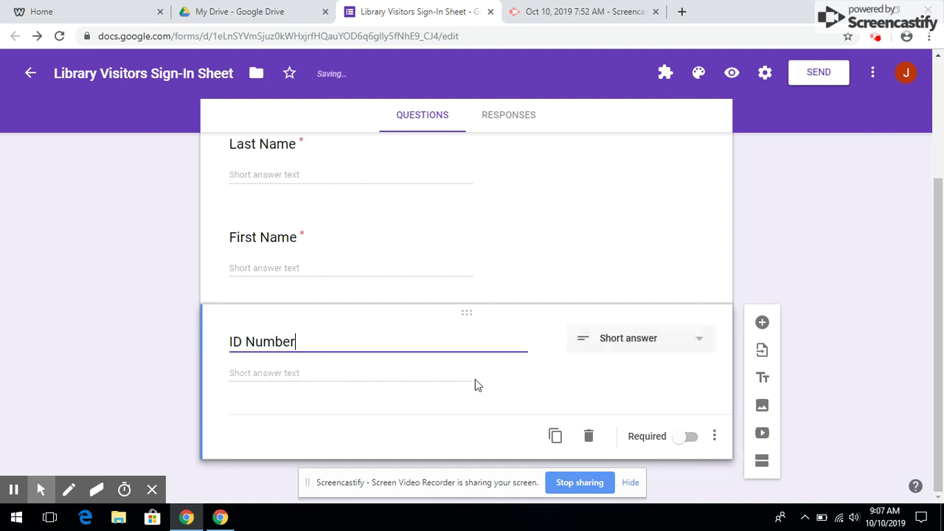
click(821, 366)
scroll(820, 367, down, 1)
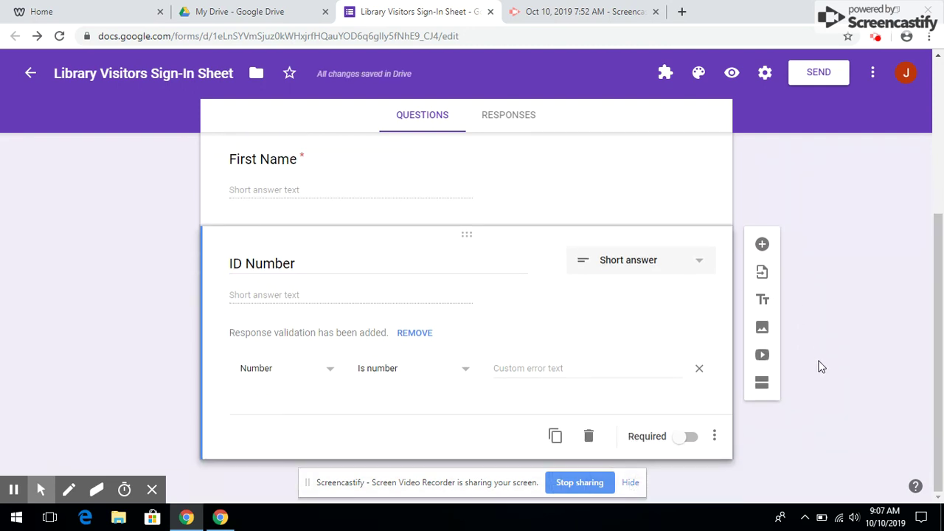
click(684, 438)
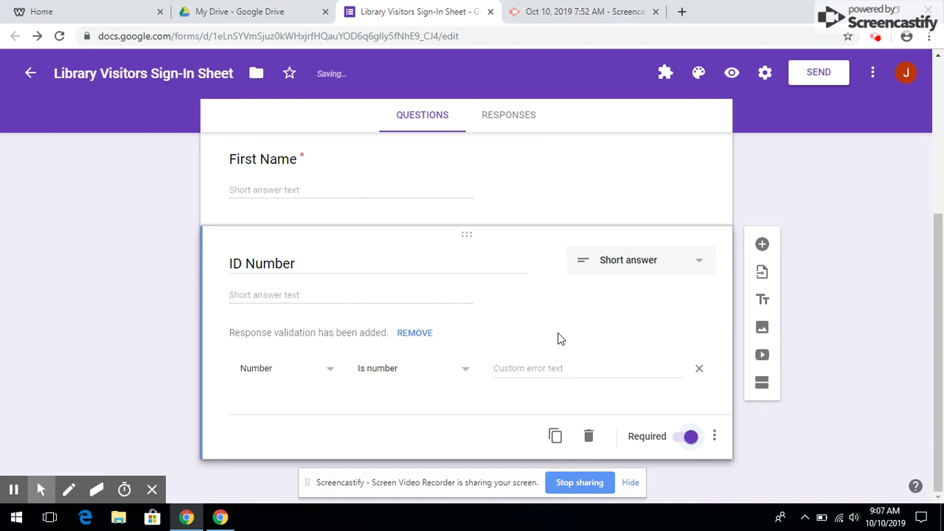
click(419, 336)
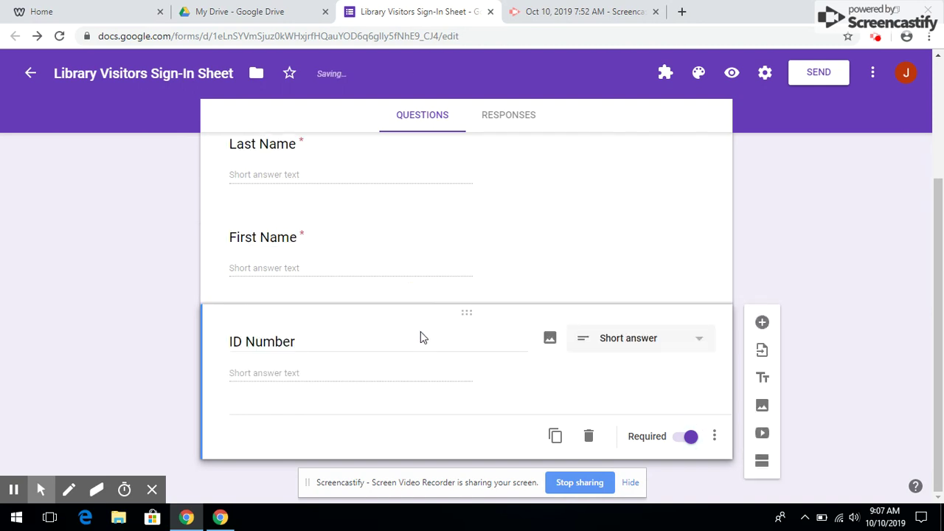
Add a new question titled "What is the purpose of your visit?" below the ID Number question
click(761, 325)
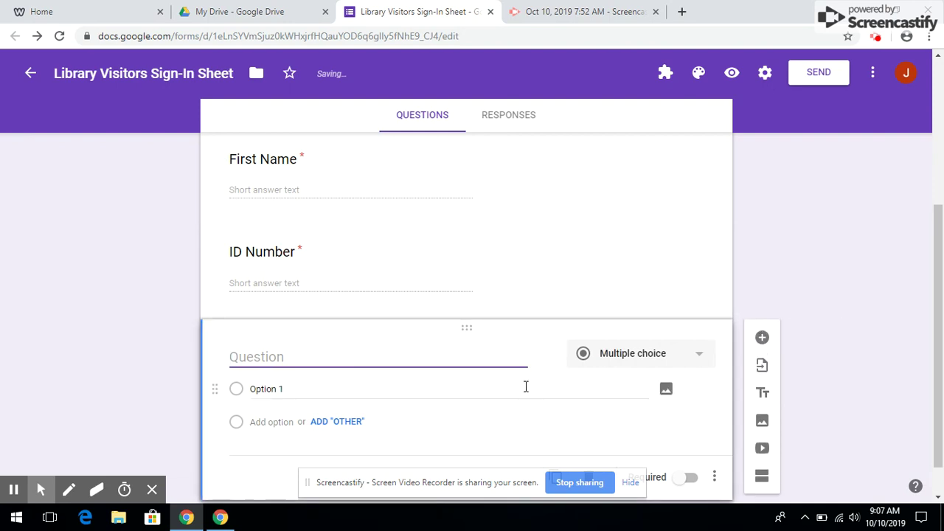
text(What is the )
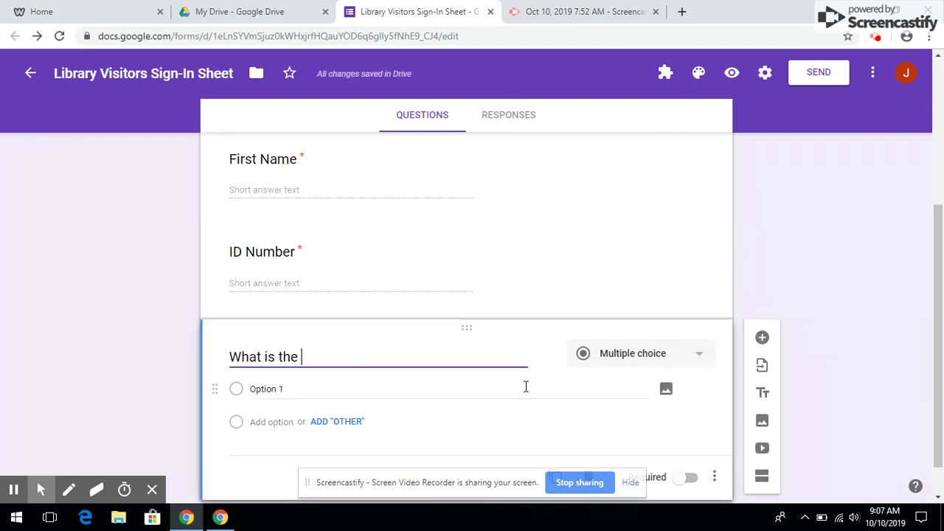
text(purpose of your visiut)
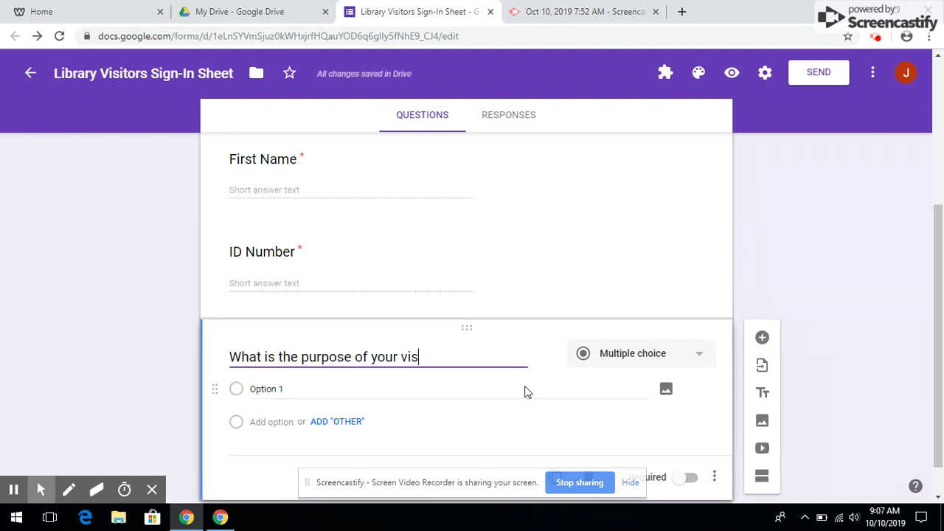
key(BackSpace)
key(BackSpace)
text(t?)
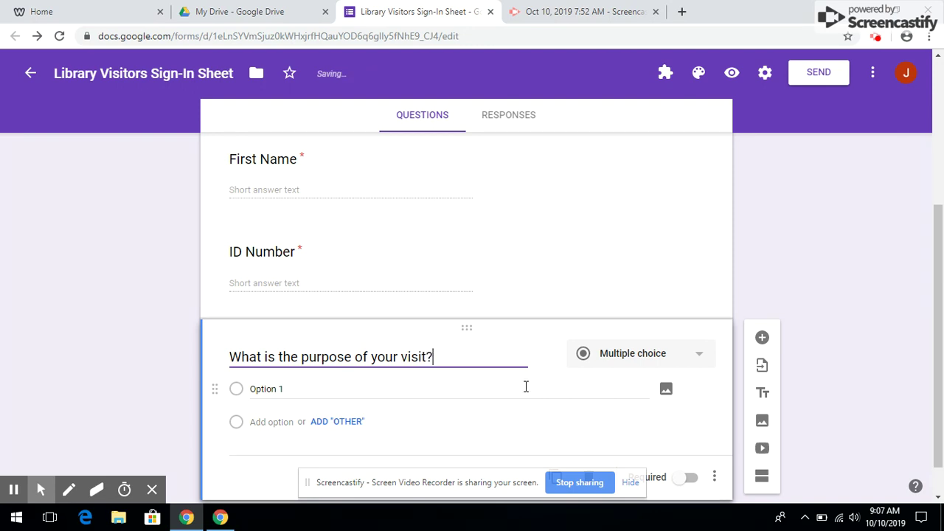
Change the visit purpose question's answer type to Checkboxes
click(613, 355)
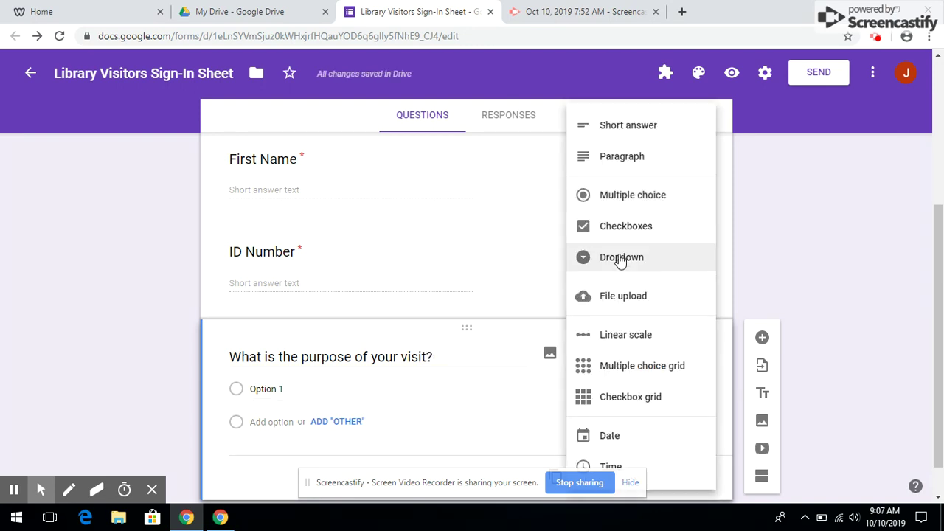
click(631, 124)
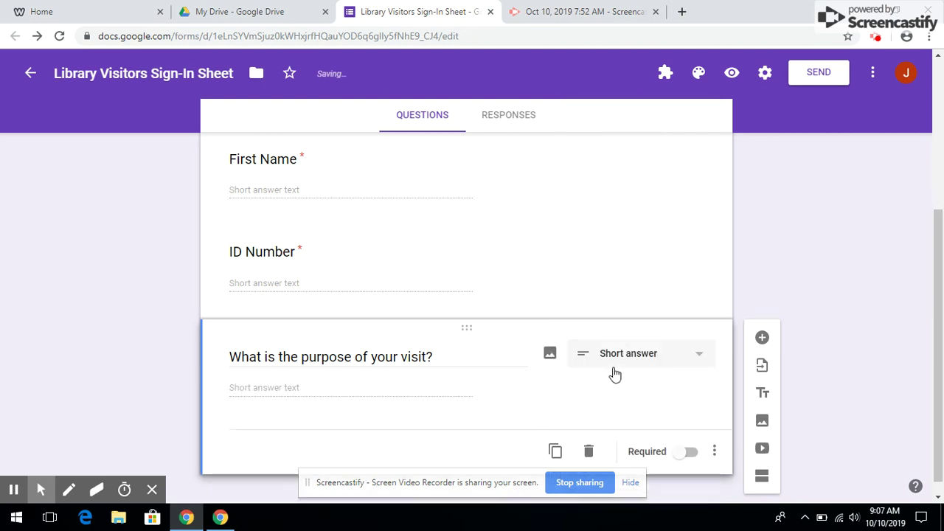
click(631, 353)
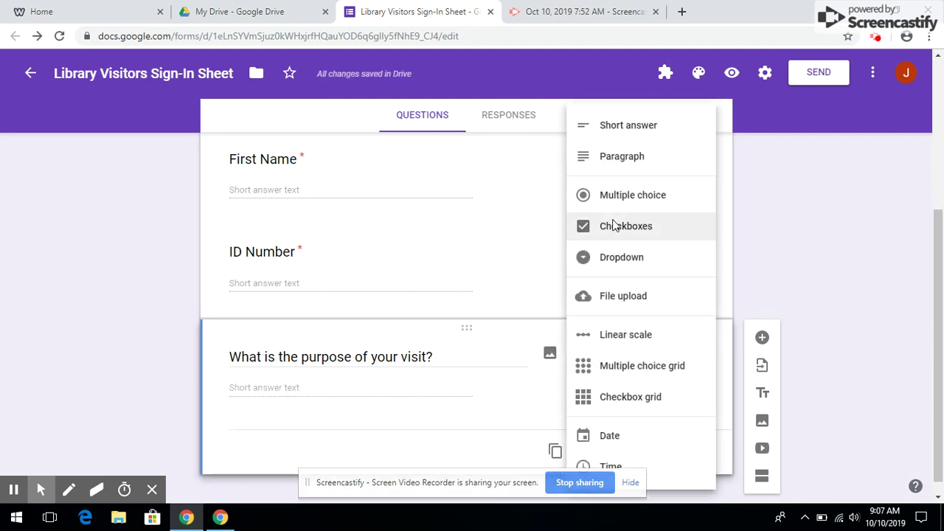
click(614, 225)
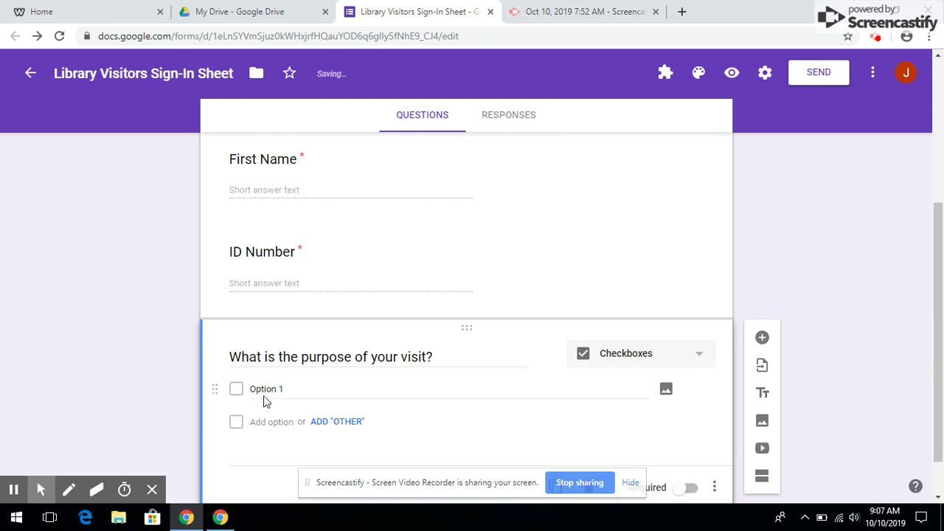
Enter "AR Testing" and "Check out books" as the first two checkbox options of the visit purpose question
click(263, 393)
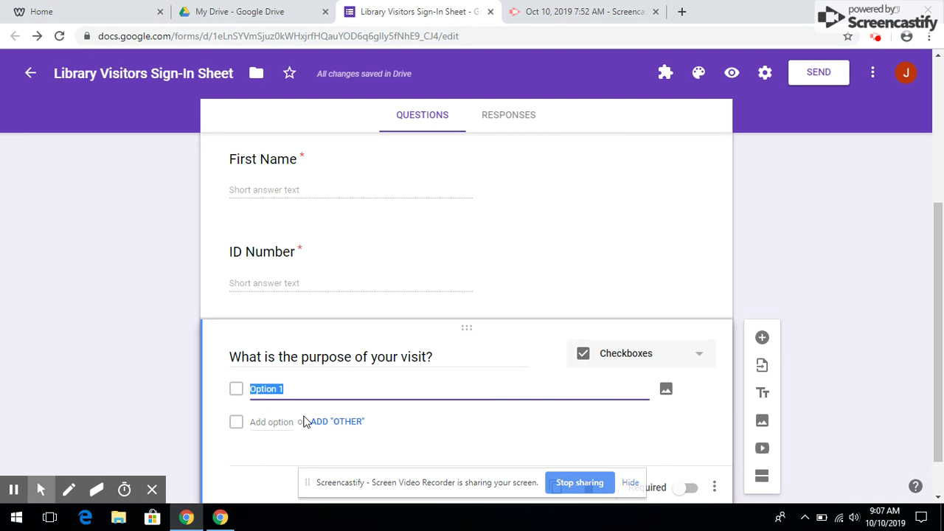
text(AR Testing)
key(Return)
text(Check)
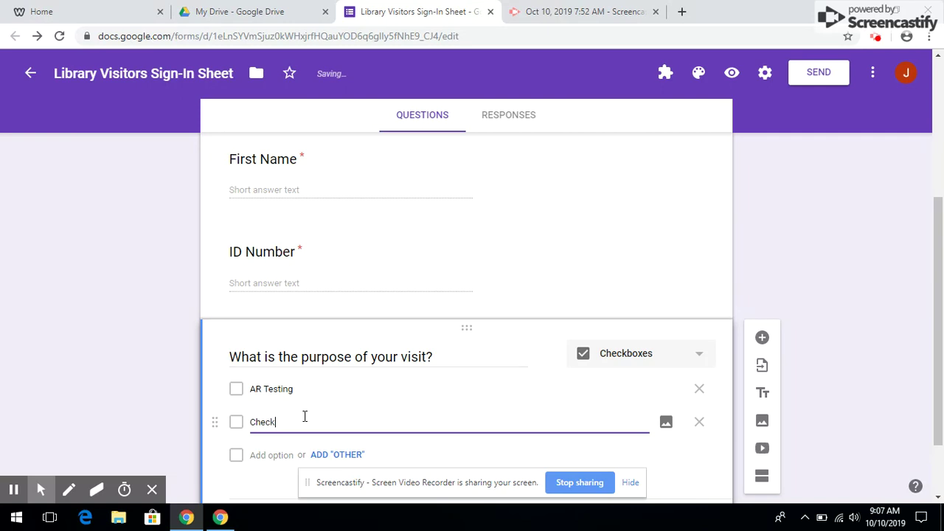
text( out books)
key(Return)
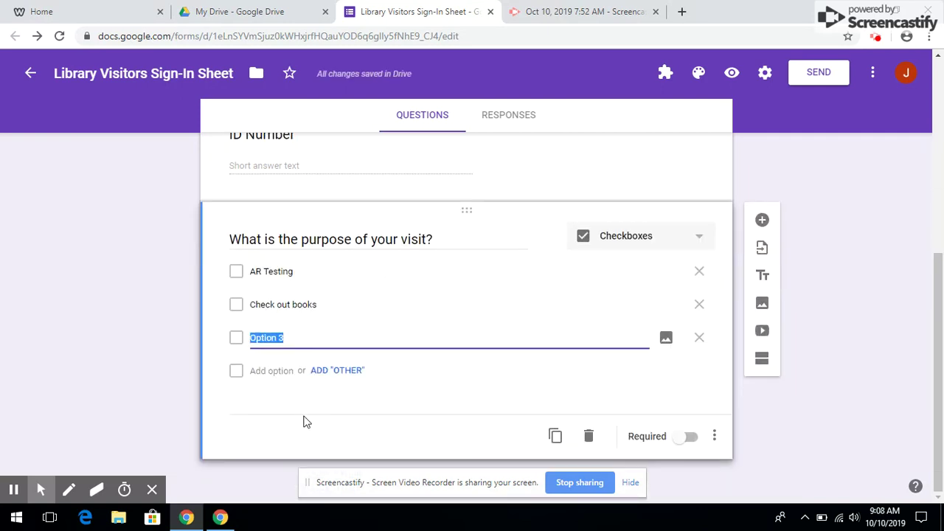
Enter "Research on the computer" and "Pay a fine" as the third and fourth checkbox options
text(RE)
text(asearch on teh)
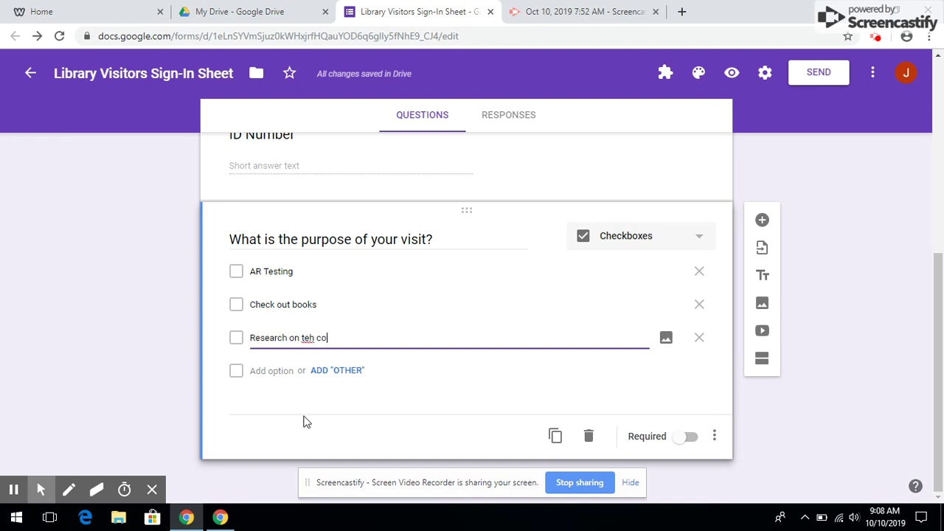
text(computer)
key(Return)
text(Pa)
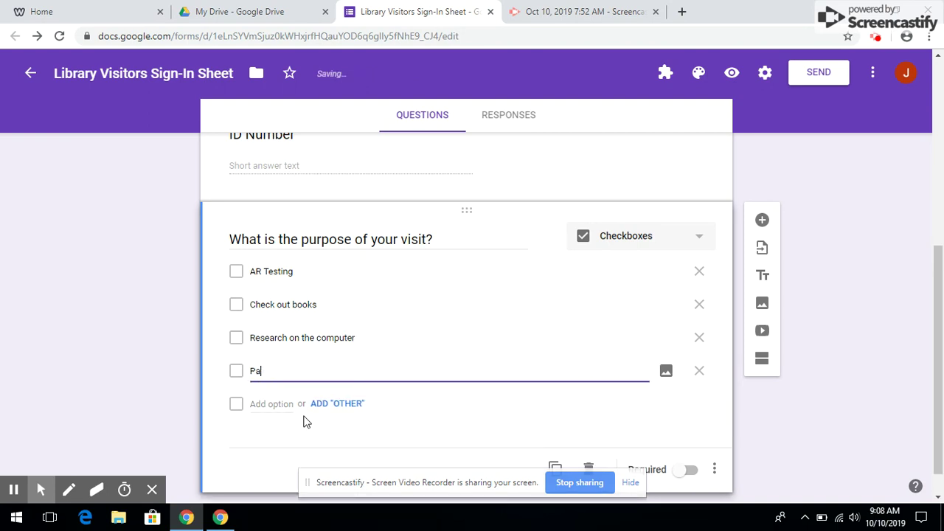
text(y a fine)
key(Return)
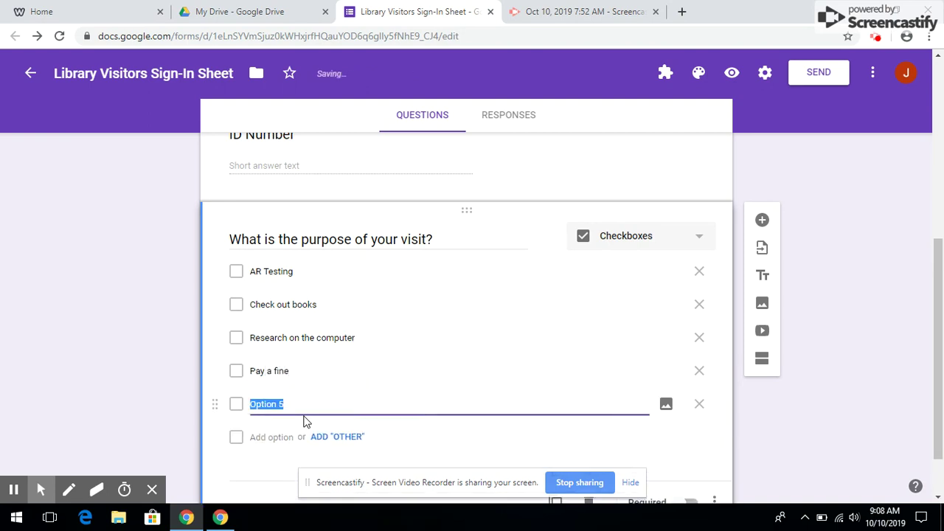
Enter "Look at the Book Fair" and "Lunch - play games, read, etc." as the fifth and sixth checkbox options
text(Look at the Book Fair)
key(Return)
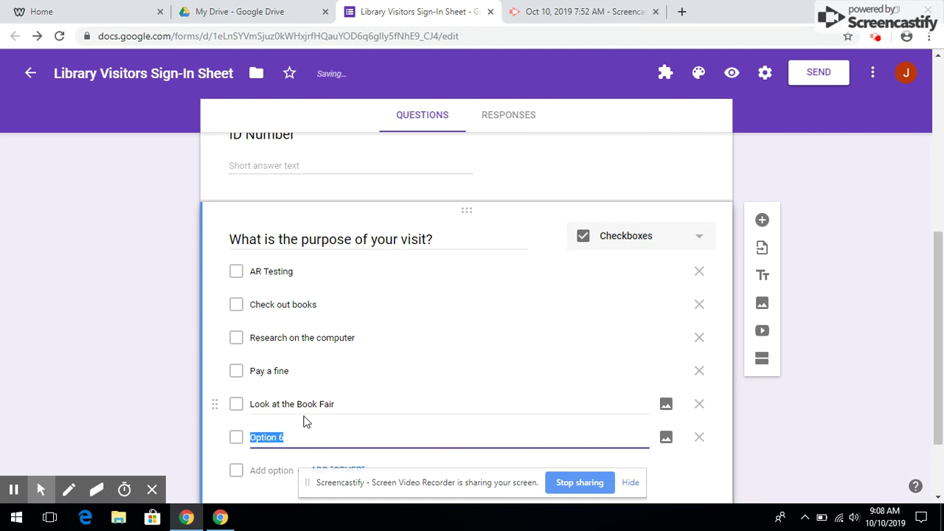
text(Lunch - play games, read, etc.)
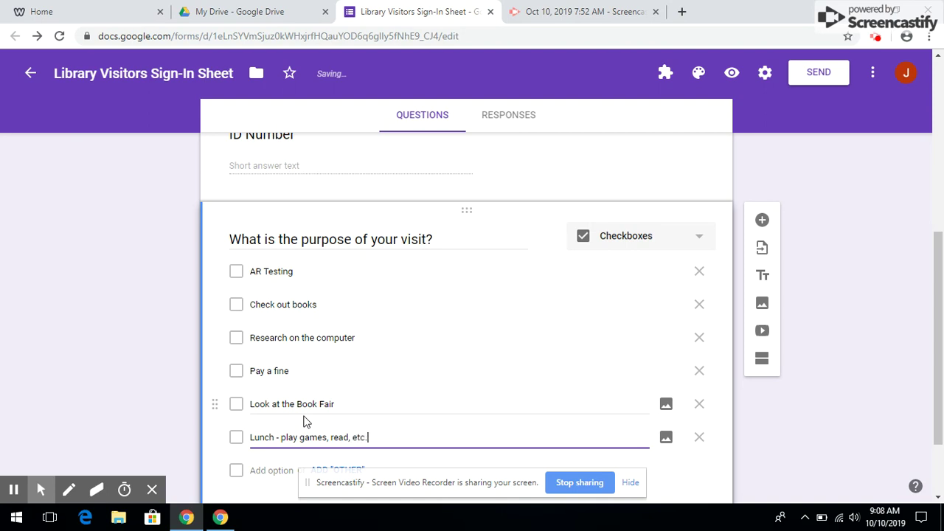
Add the checkbox option "Testing or assignment from a teacher", followed by an "Other" choice
scroll(306, 422, down, 2)
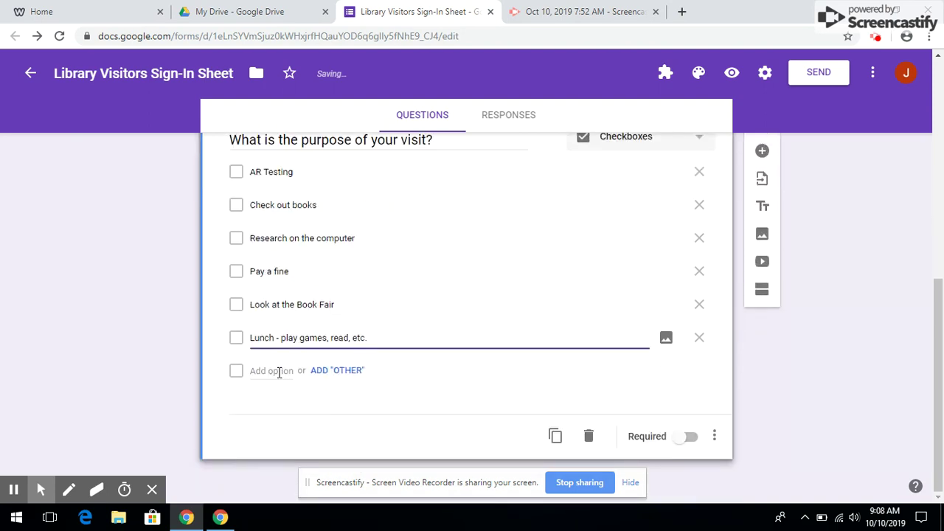
click(279, 372)
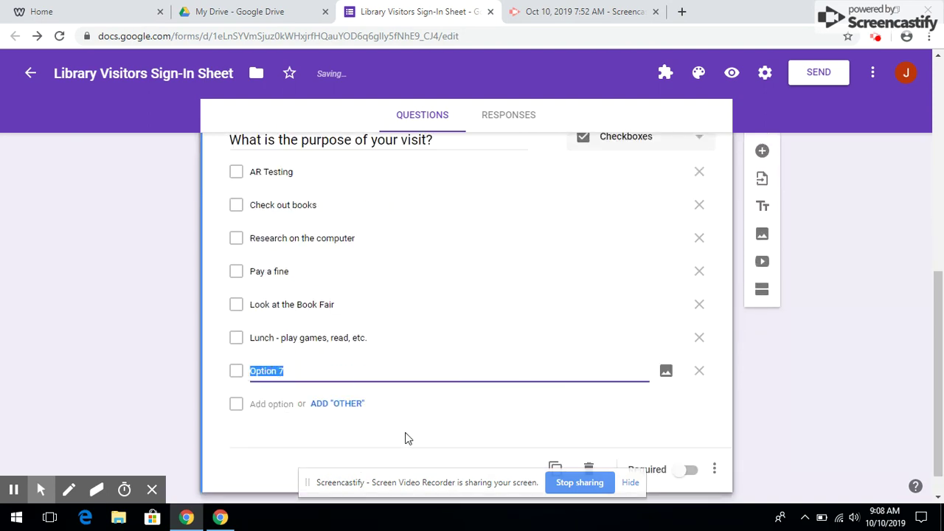
text(Teset)
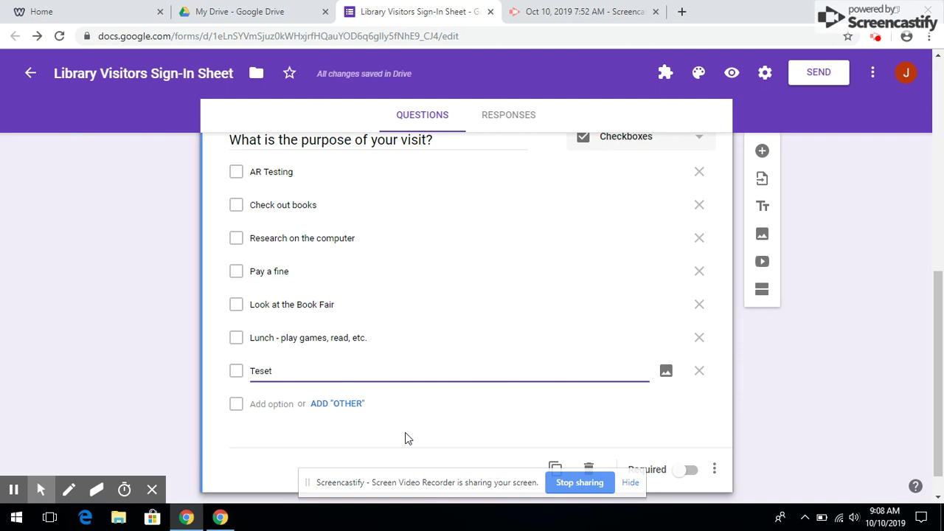
text(ingting or assignment from a teacher)
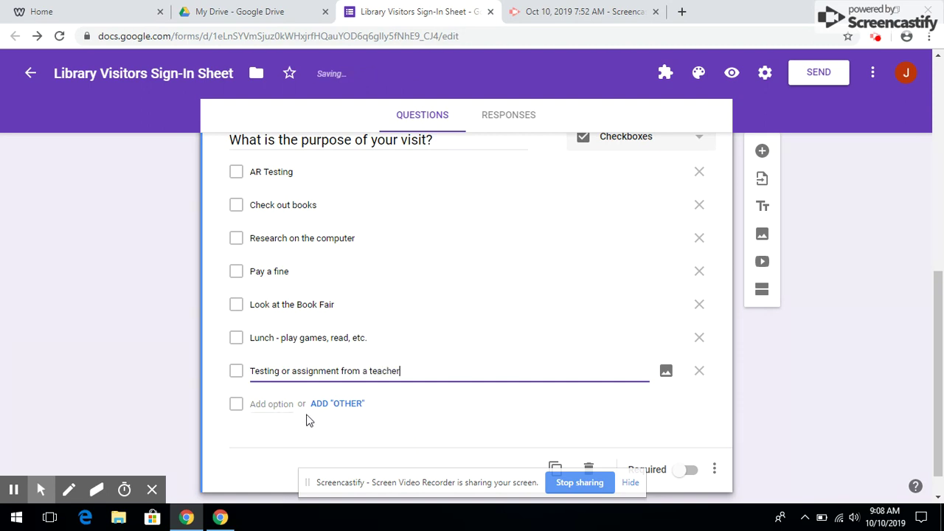
click(327, 406)
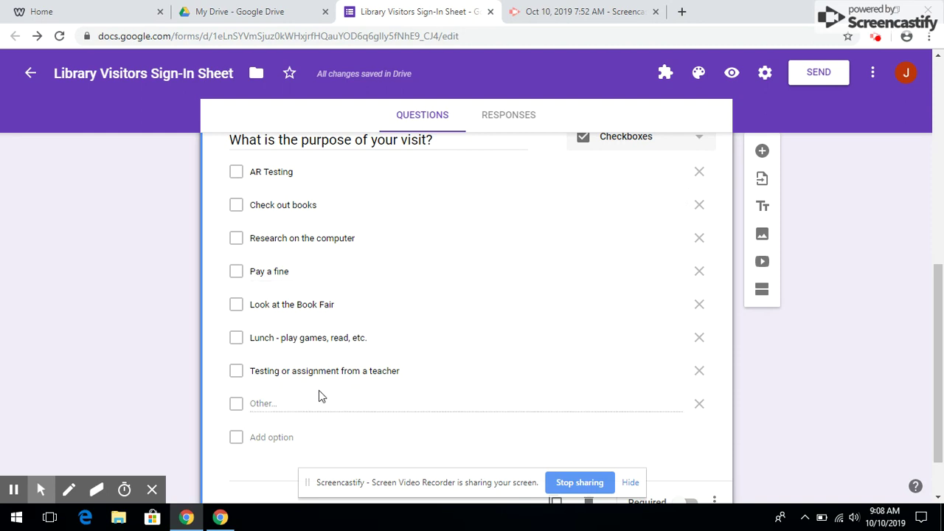
Insert the option "Use the Makerspace" above the "Other" choice and make the visit purpose question required
triple_click(412, 372)
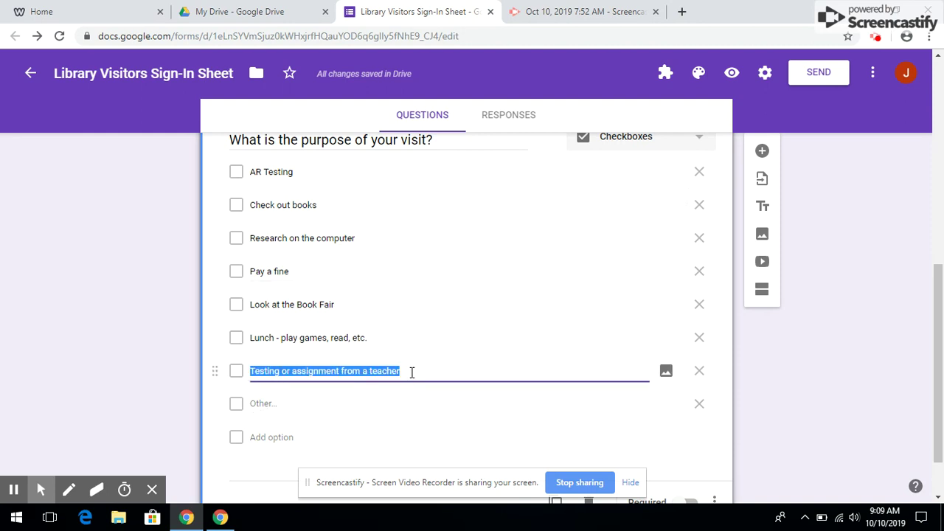
click(412, 373)
key(Return)
text(Use)
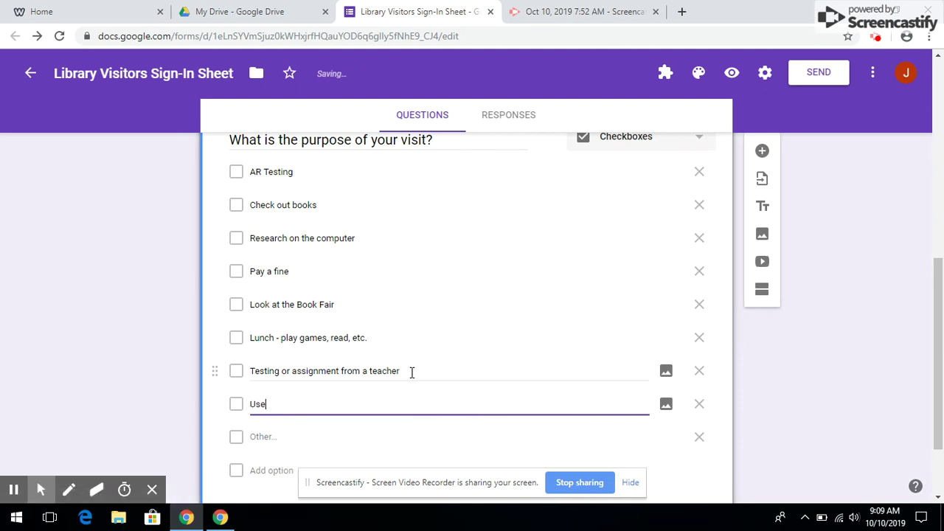
text( the make)
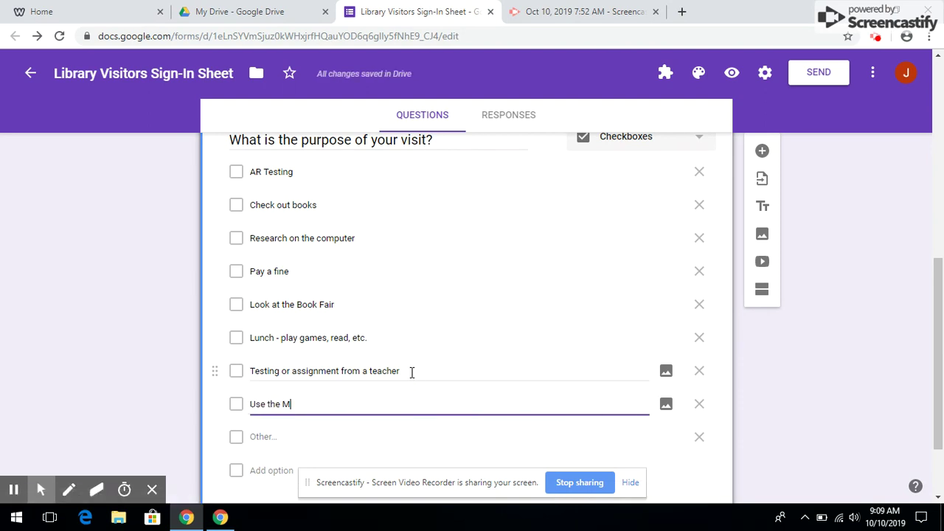
text(akerspace)
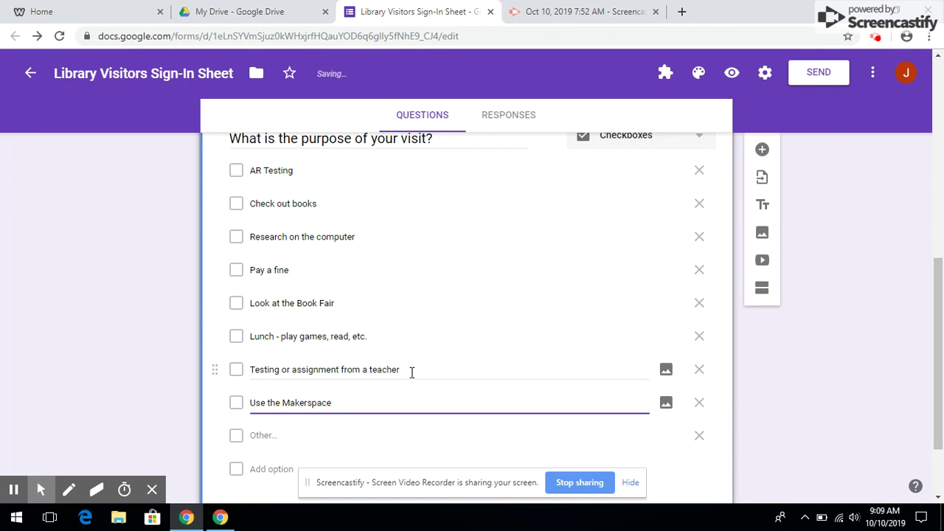
scroll(411, 373, down, 1)
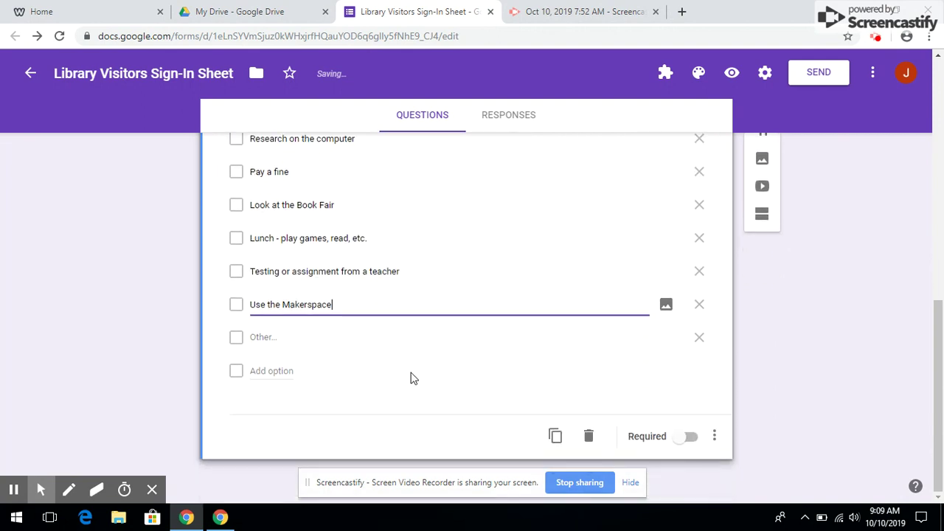
click(682, 439)
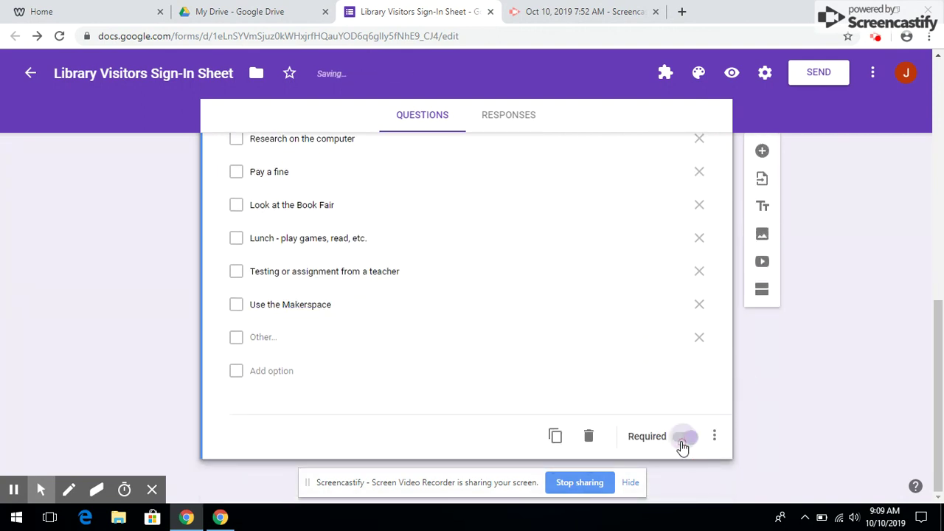
Add a required short-answer question titled "Which teacher sent you?" after the visit purpose question
click(764, 154)
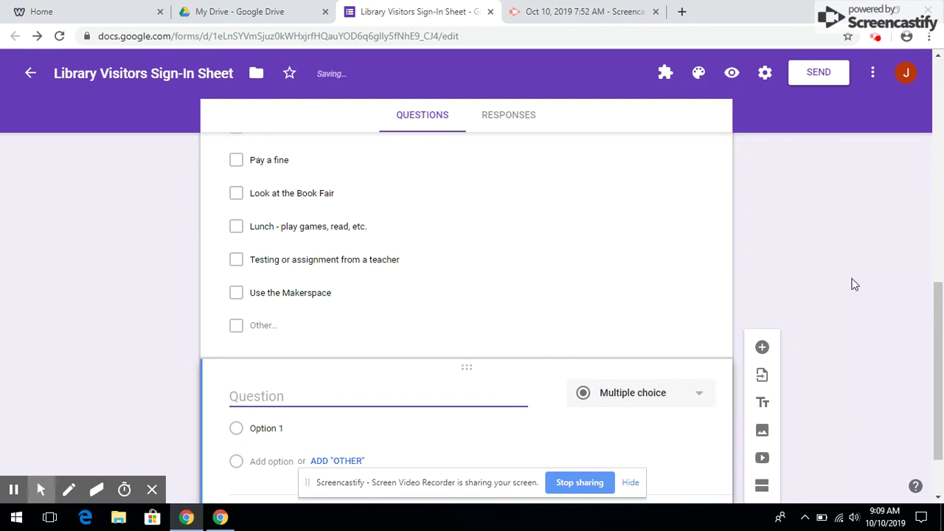
text(Which teacher sent you)
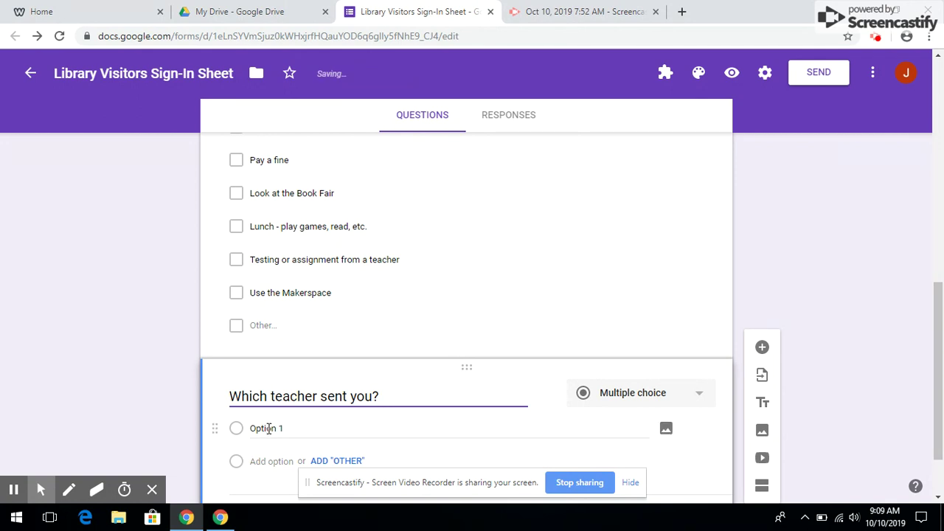
text(?)
scroll(533, 393, up, 3)
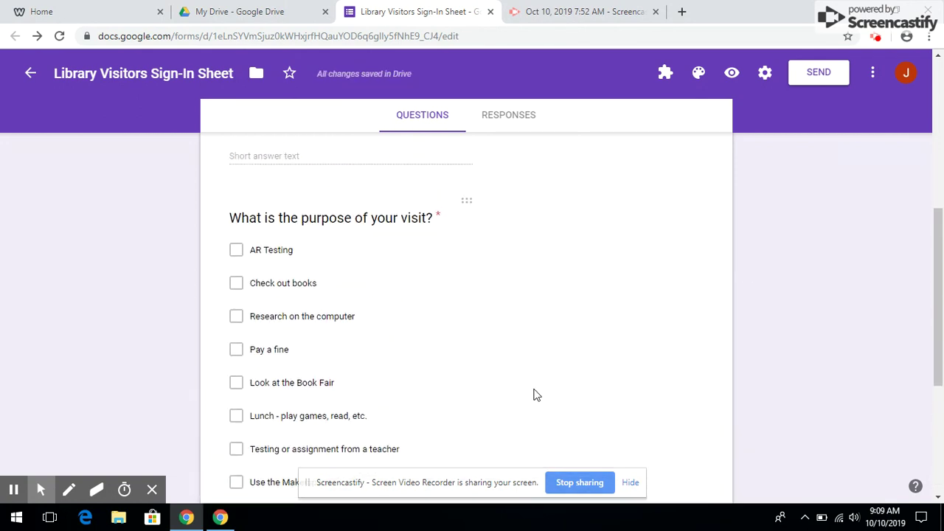
scroll(556, 345, down, 3)
click(636, 321)
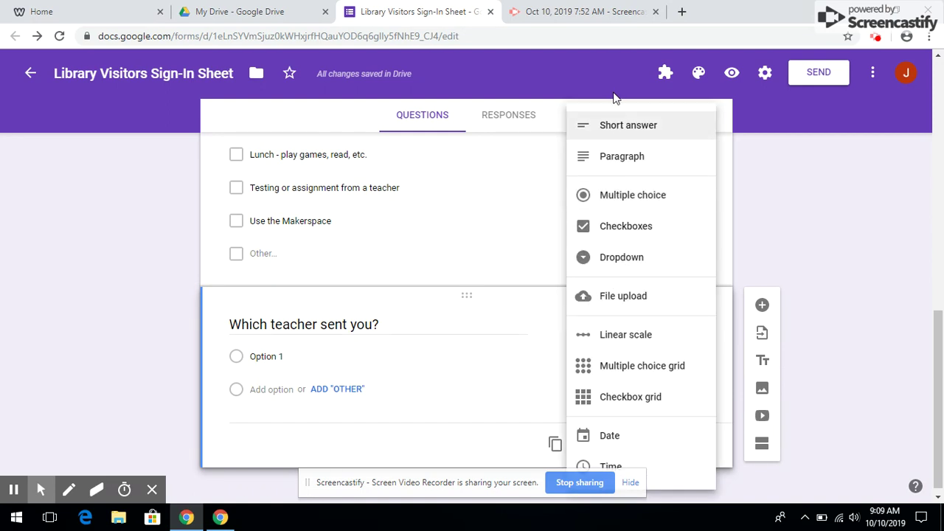
click(617, 127)
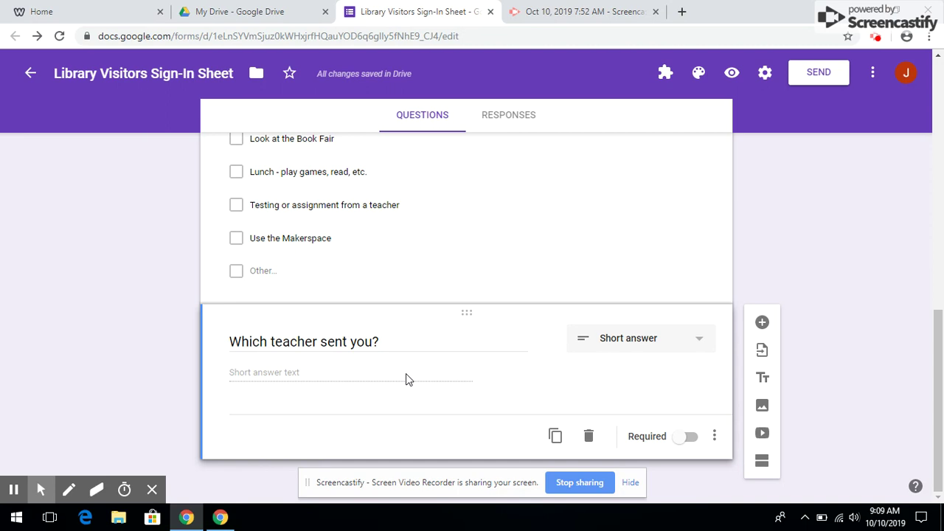
click(684, 439)
click(608, 235)
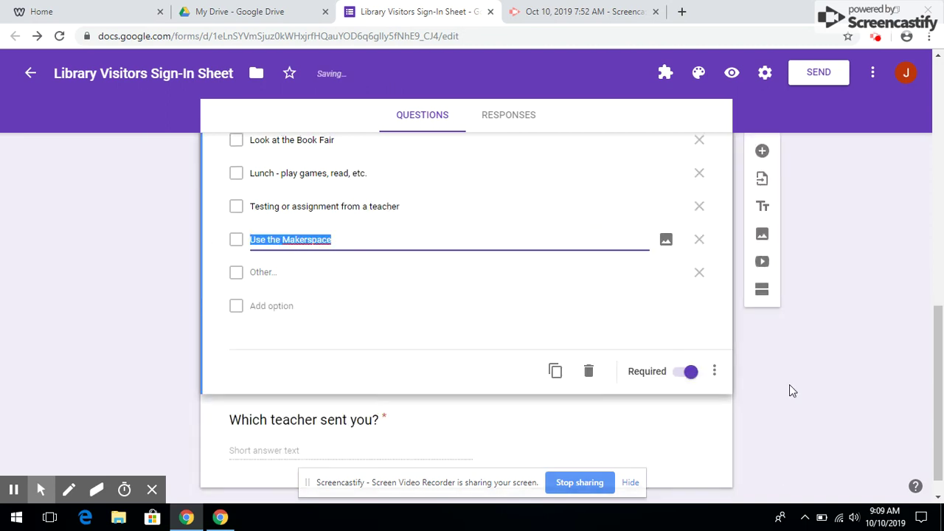
click(799, 402)
scroll(558, 415, up, 3)
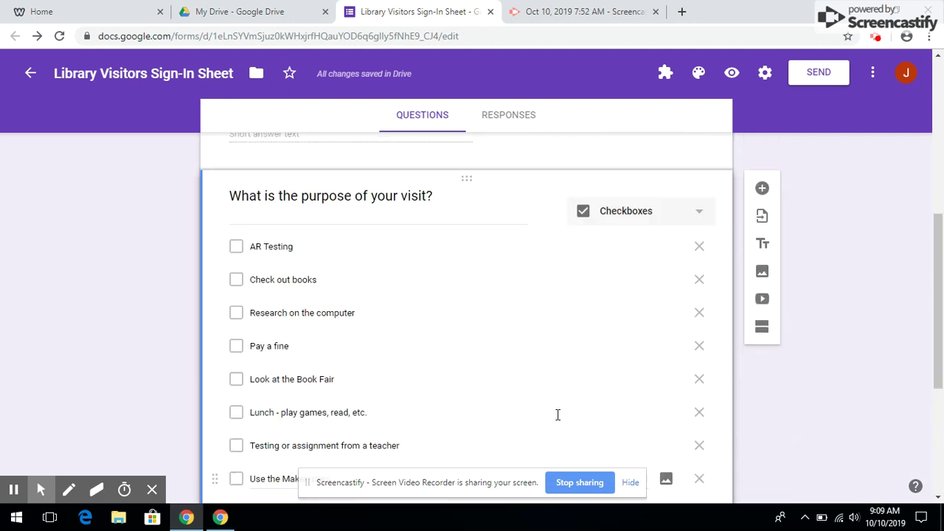
scroll(565, 411, down, 4)
click(427, 418)
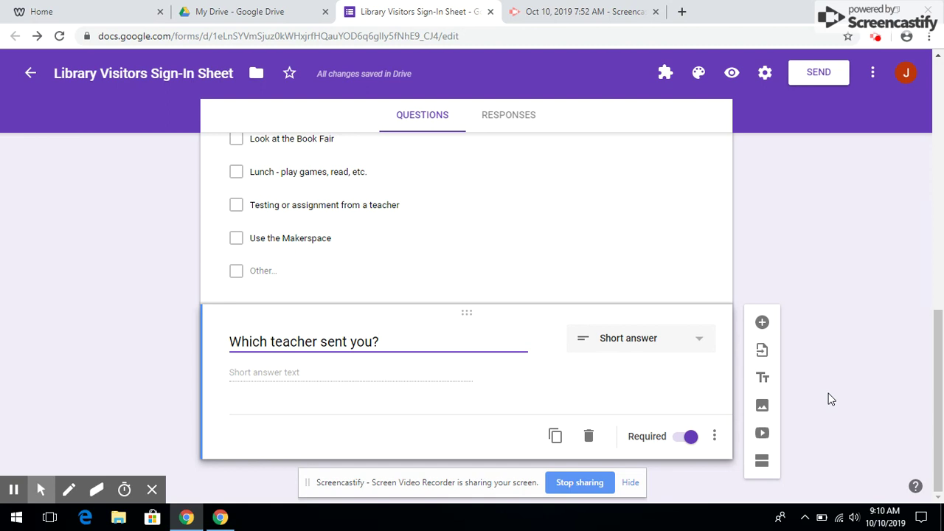
Append the note (if you are coming during lunch, just type "lunch") to the "Which teacher sent you?" question title
scroll(831, 399, up, 10)
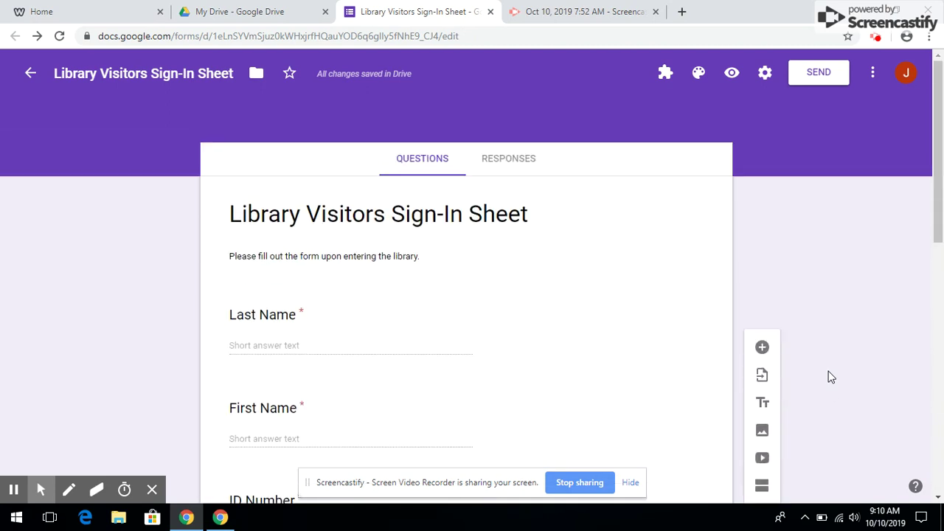
scroll(830, 377, down, 5)
scroll(831, 377, up, 2)
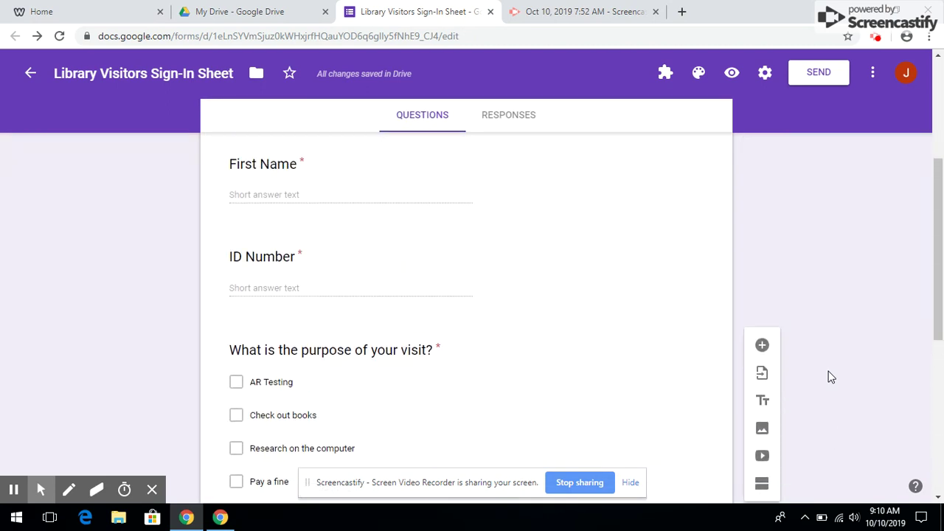
scroll(830, 376, down, 2)
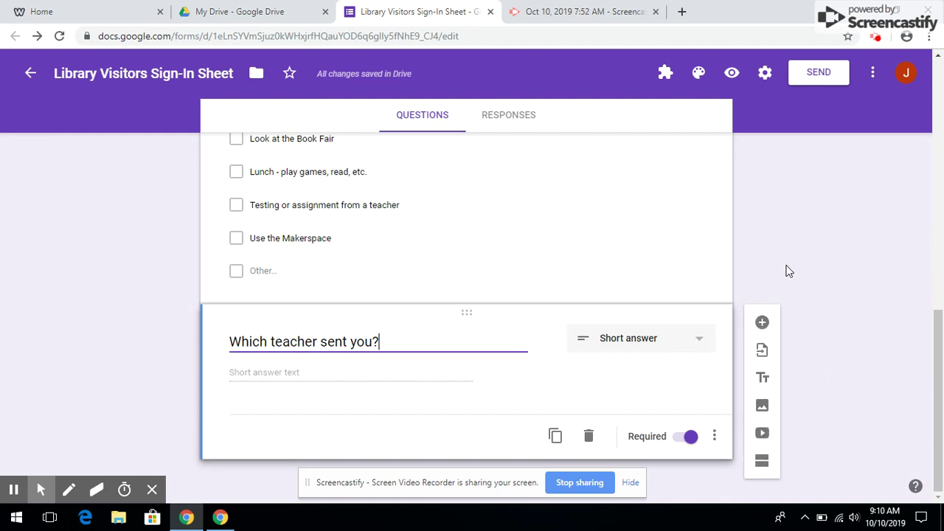
text((if you ar)
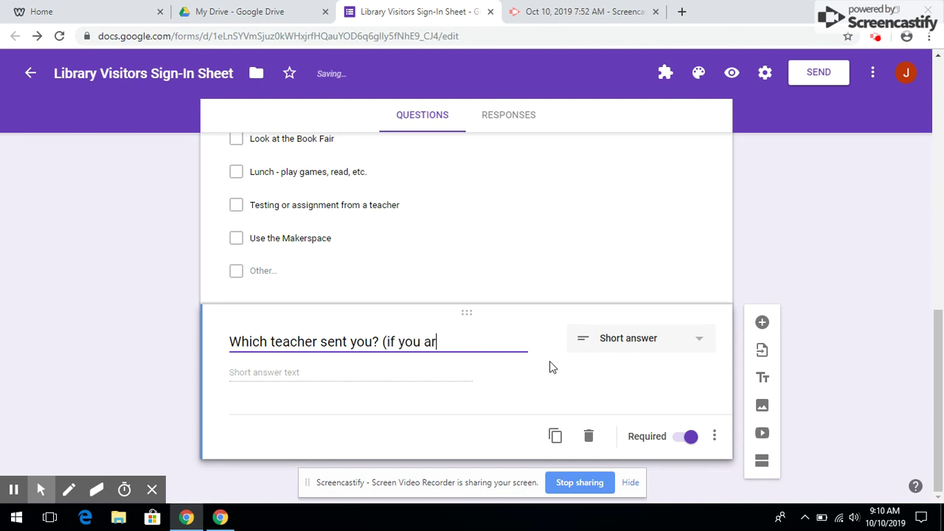
text(e coming during luh)
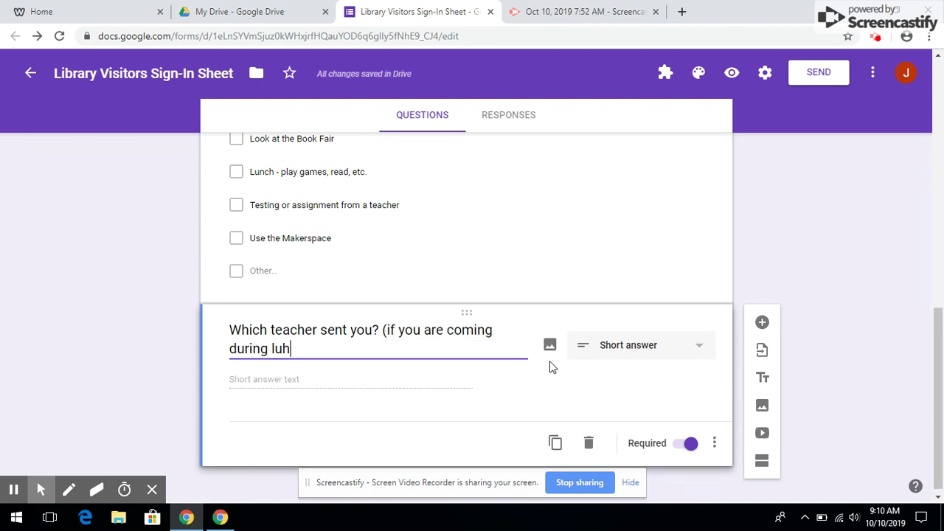
key(BackSpace)
text(ch. jul)
key(BackSpace)
key(BackSpace)
key(BackSpace)
key(BackSpace)
key(BackSpace)
key(BackSpace)
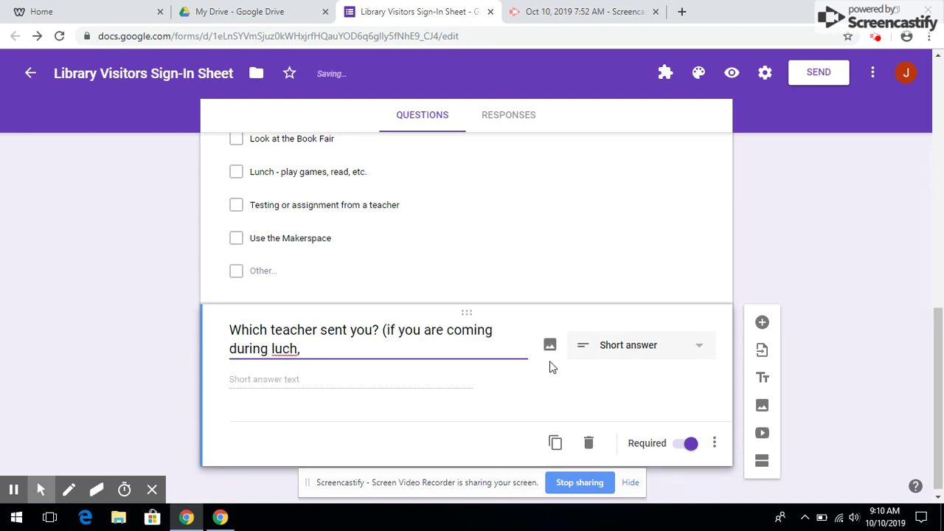
key(BackSpace)
text(nch, just )
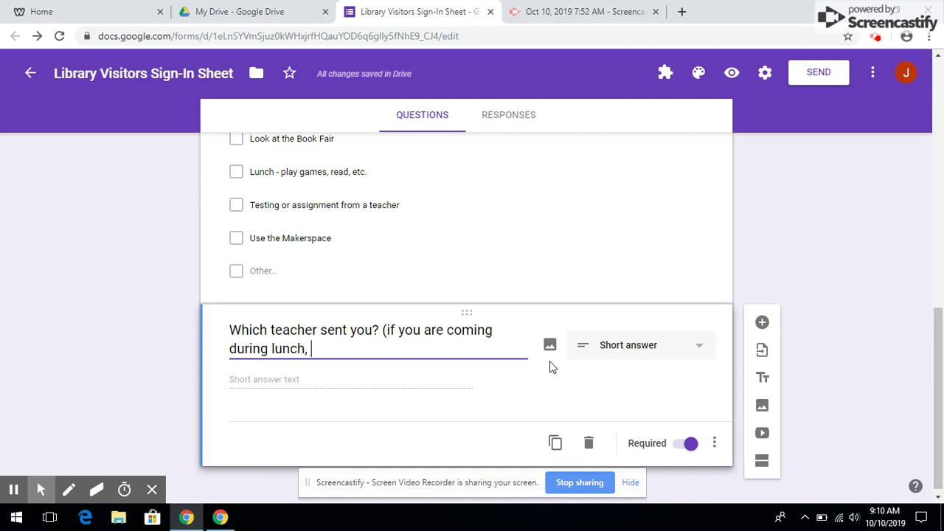
text(type )
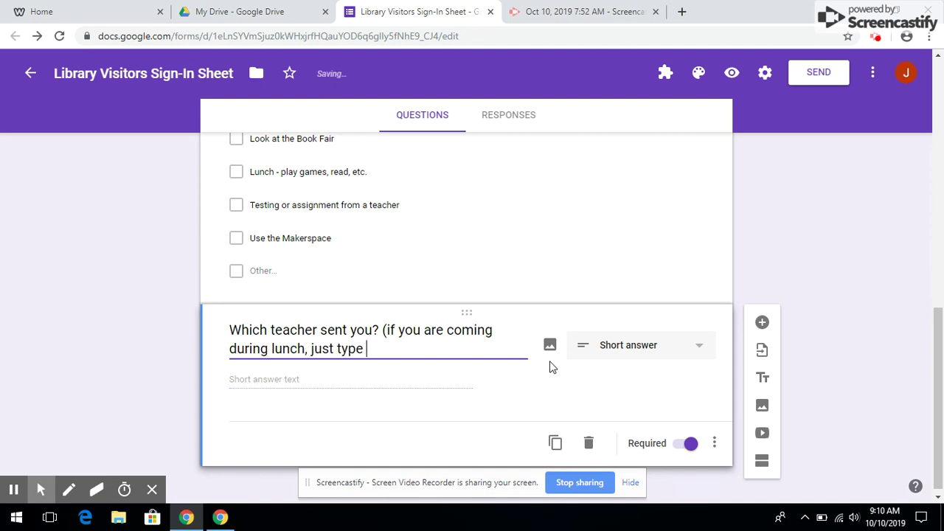
text("lunch"))
Create a new linked spreadsheet, keeping the suggested name, as the destination for the form's responses
scroll(811, 264, up, 4)
scroll(811, 264, up, 4)
scroll(811, 264, down, 3)
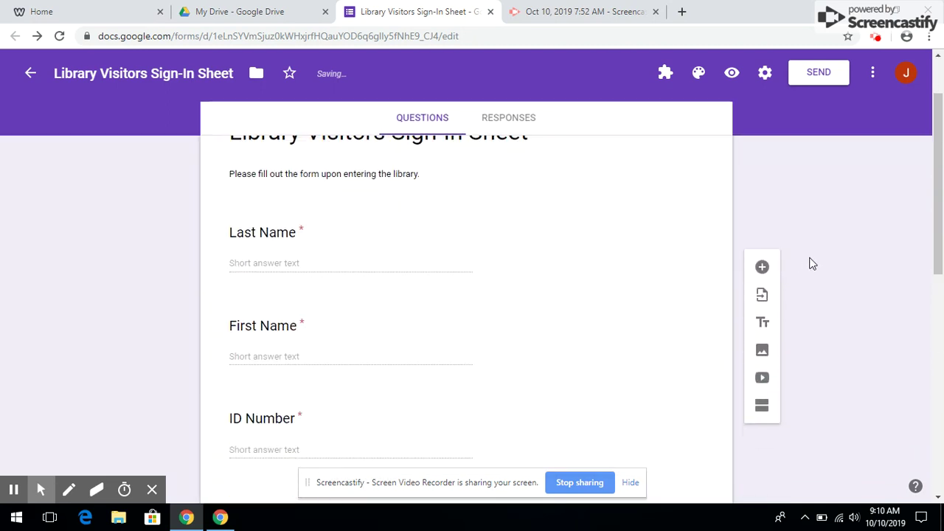
scroll(811, 263, up, 1)
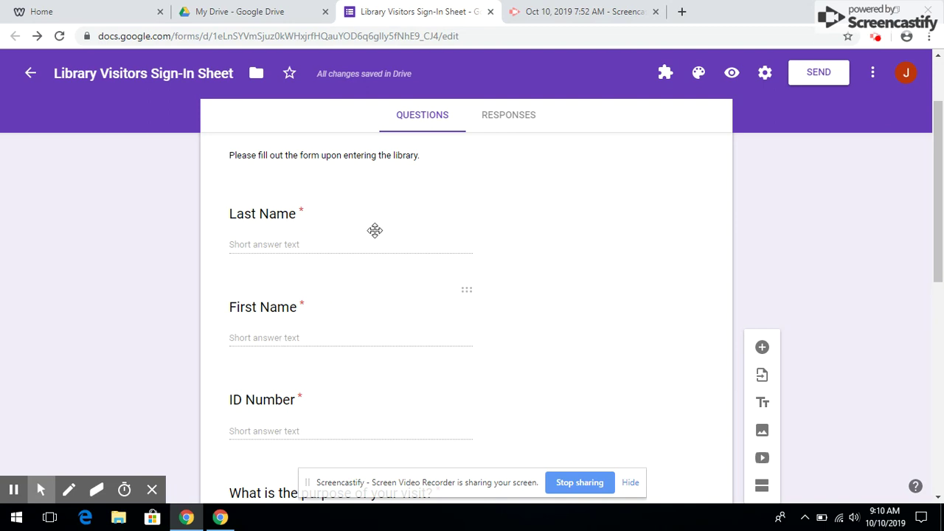
click(521, 115)
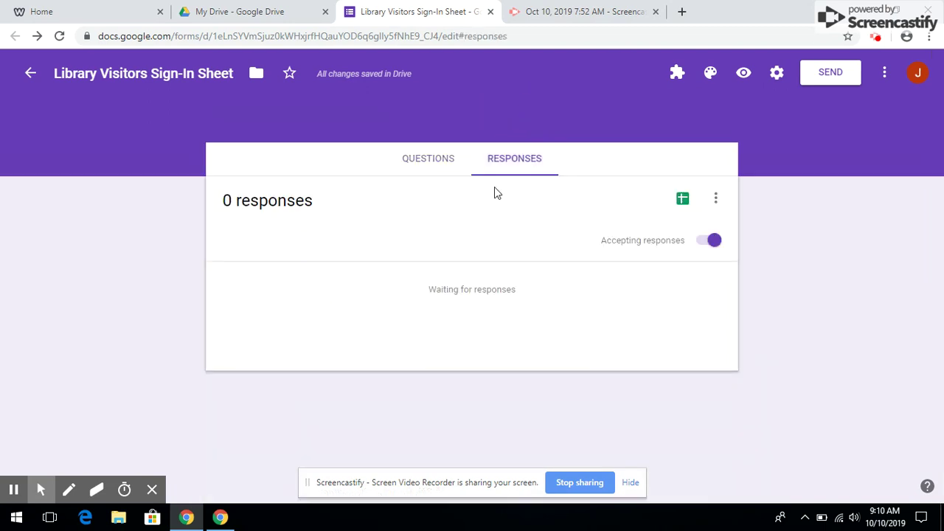
click(684, 203)
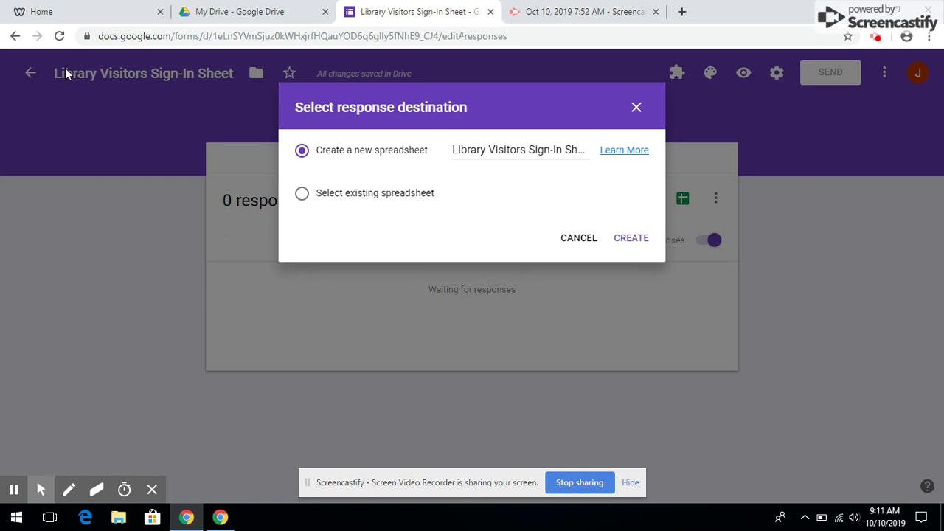
click(628, 242)
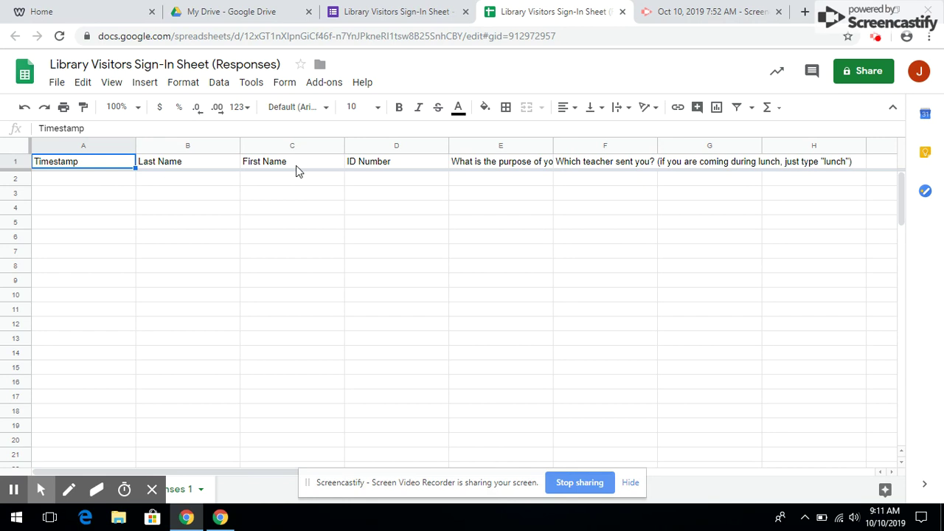
Examine the sort options for the Last Name column in the response spreadsheet without applying one
click(210, 167)
click(210, 147)
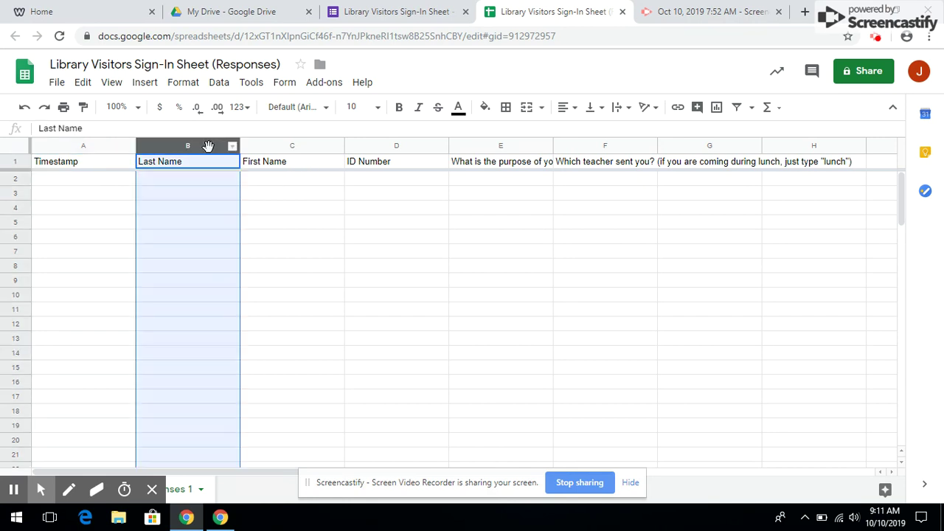
click(220, 83)
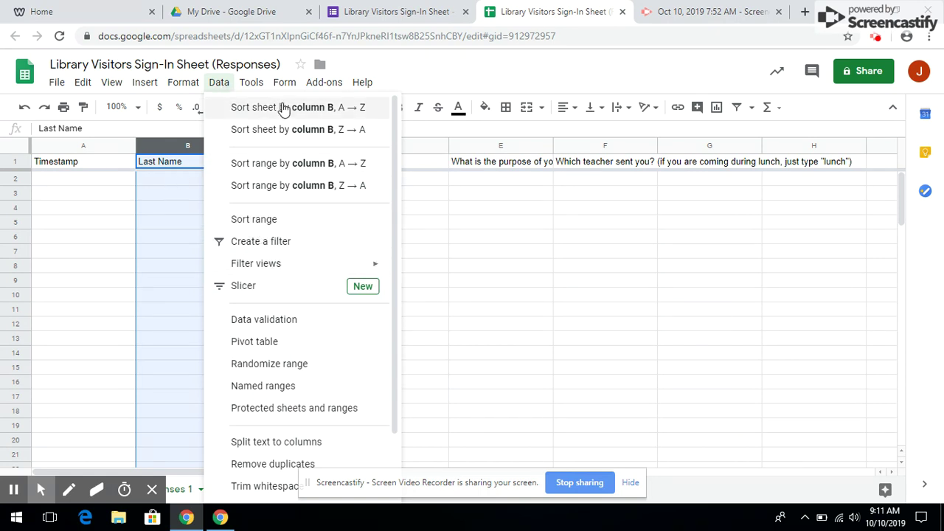
click(168, 213)
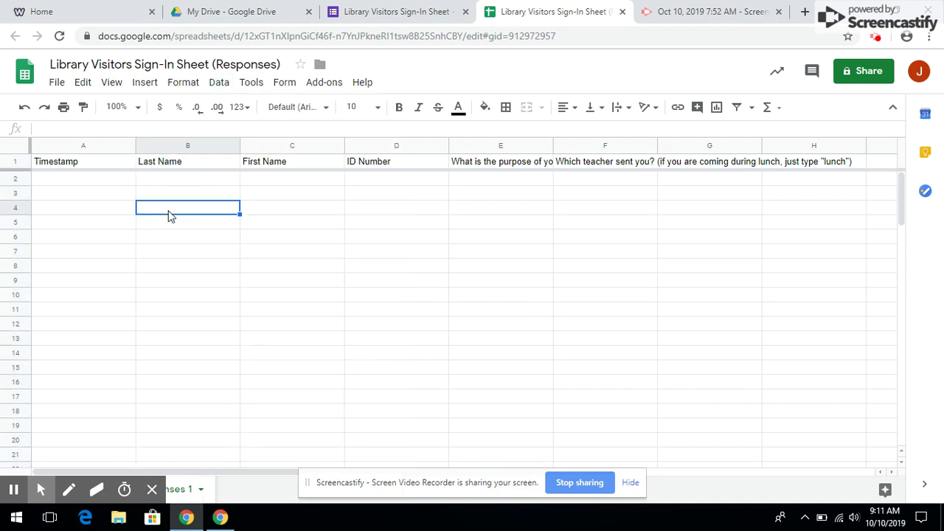
Look over the ID number, visit purpose and teacher columns, and check the column options for the visit purpose column
click(306, 190)
click(371, 182)
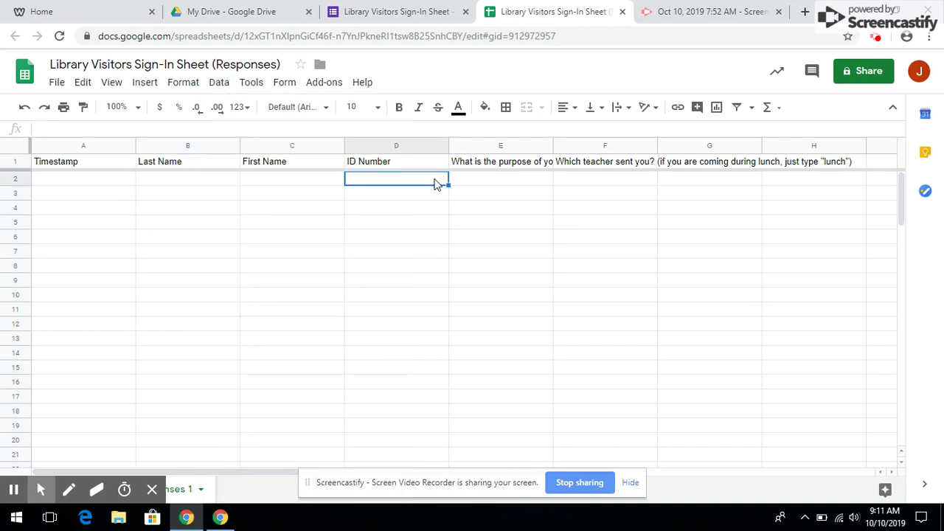
click(458, 183)
click(649, 181)
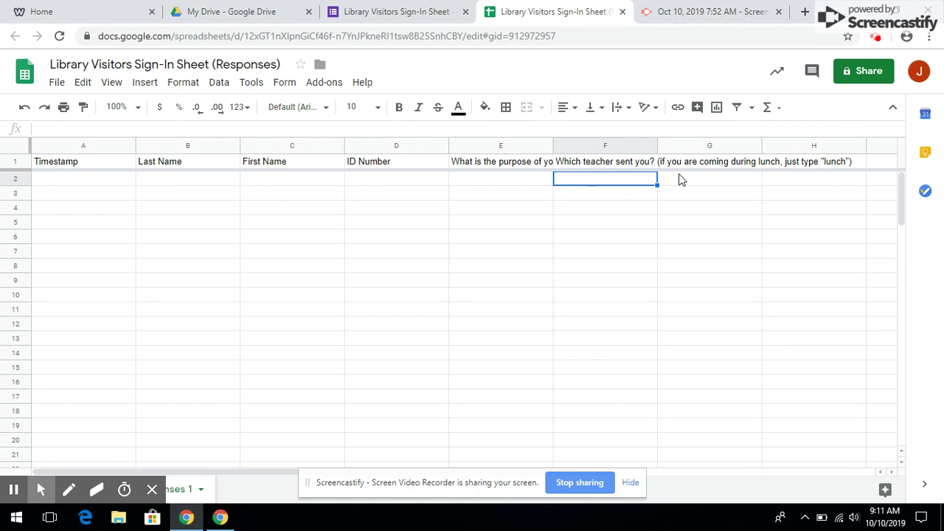
click(683, 179)
click(619, 148)
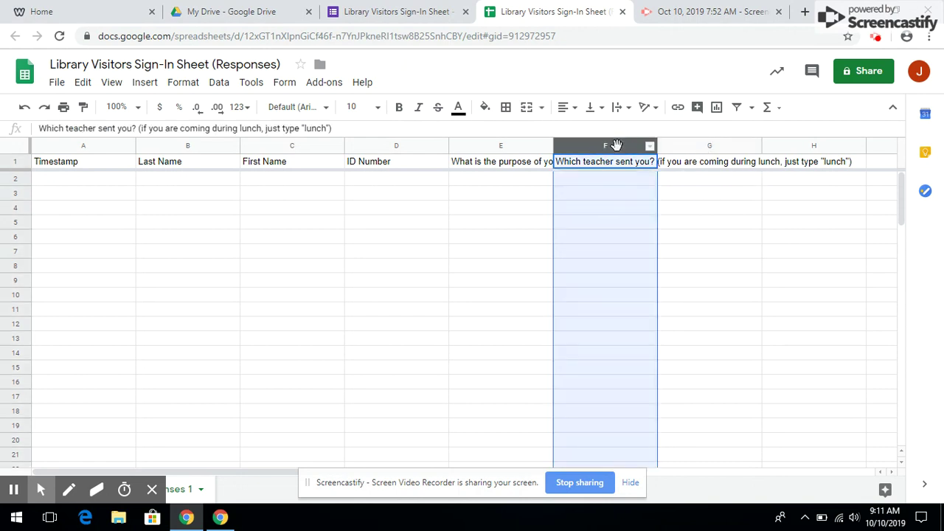
click(520, 145)
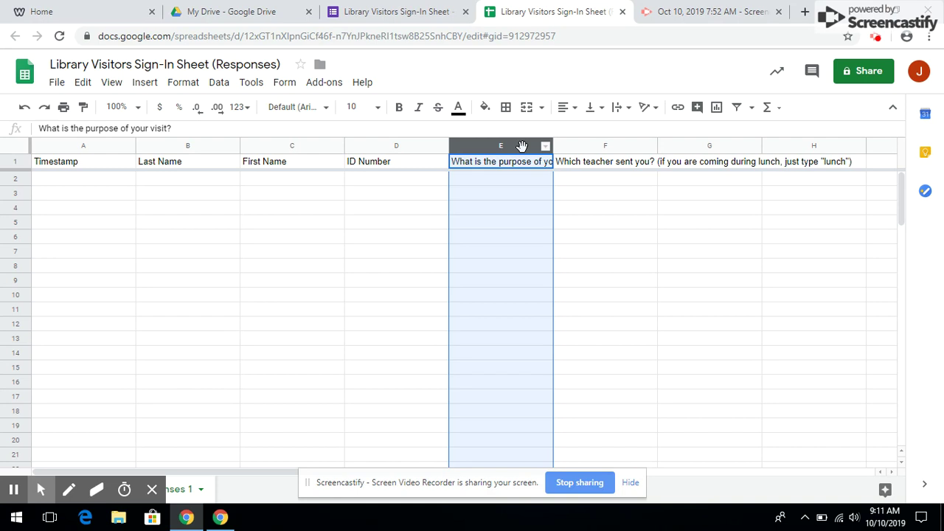
click(546, 149)
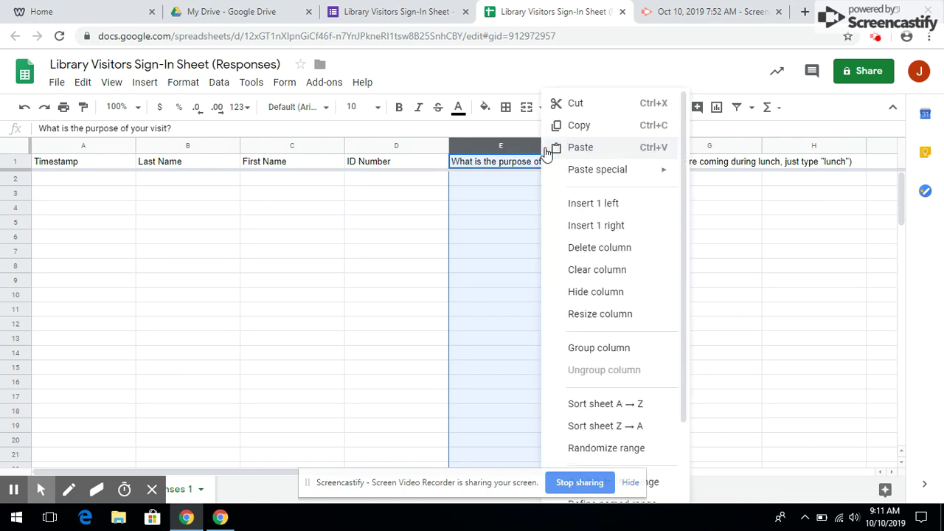
click(482, 224)
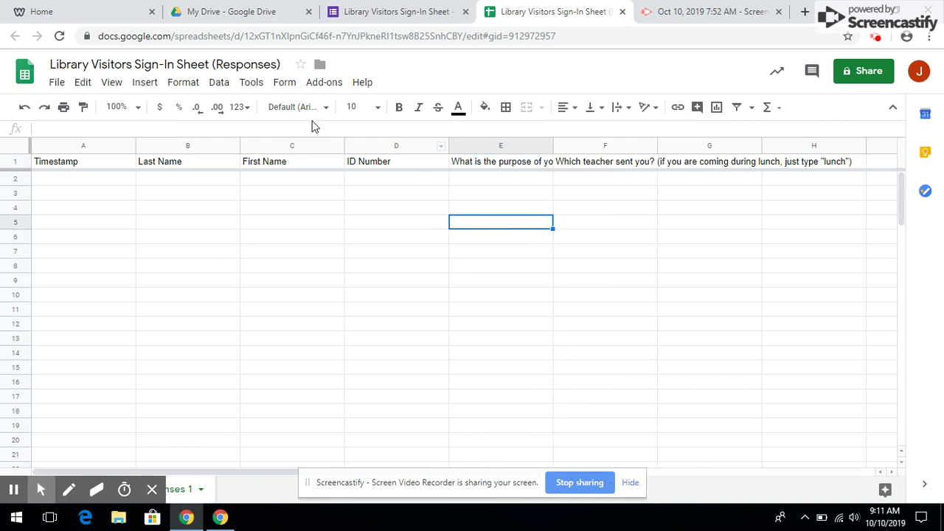
Examine the sorting and filter options for the visit purpose column without applying any
click(463, 144)
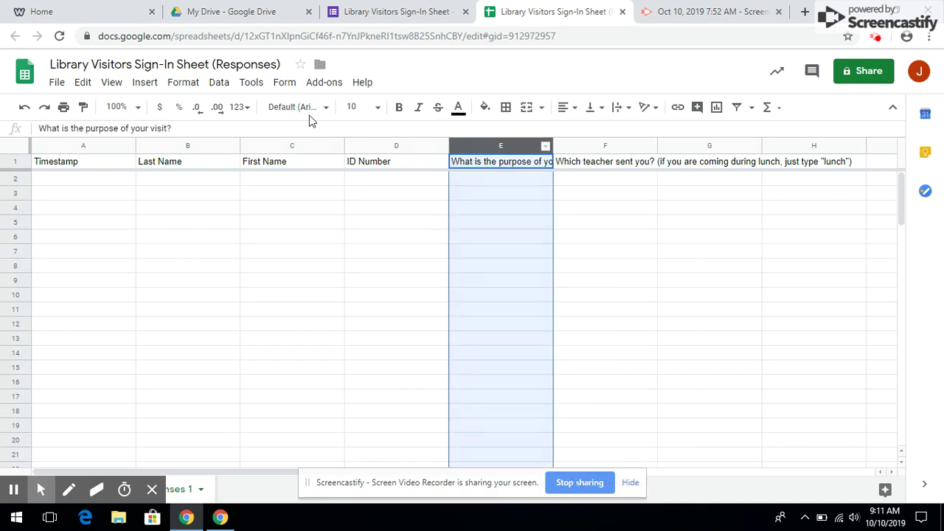
click(219, 82)
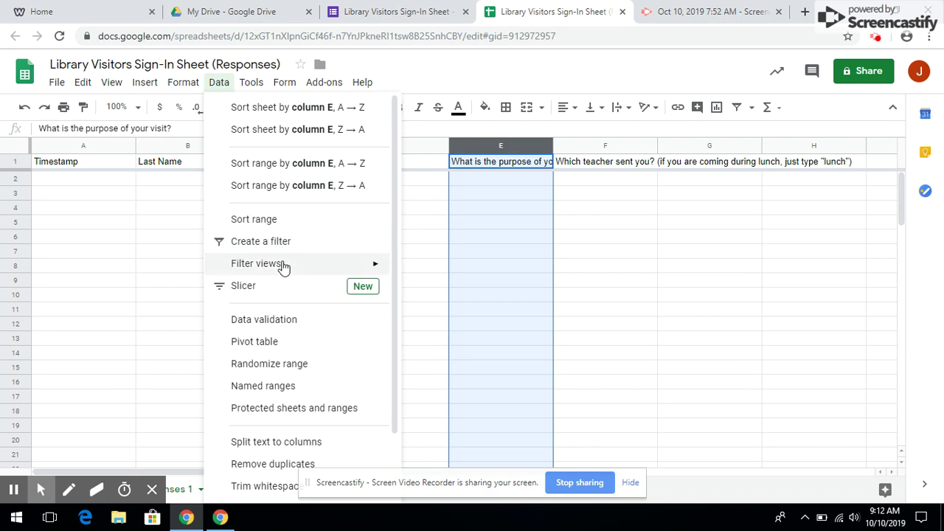
mouse_move(283, 266)
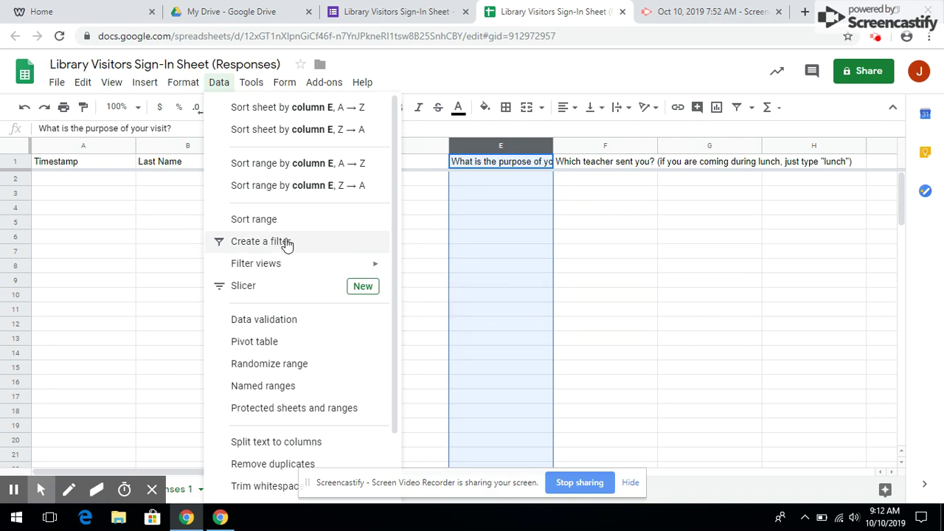
click(652, 196)
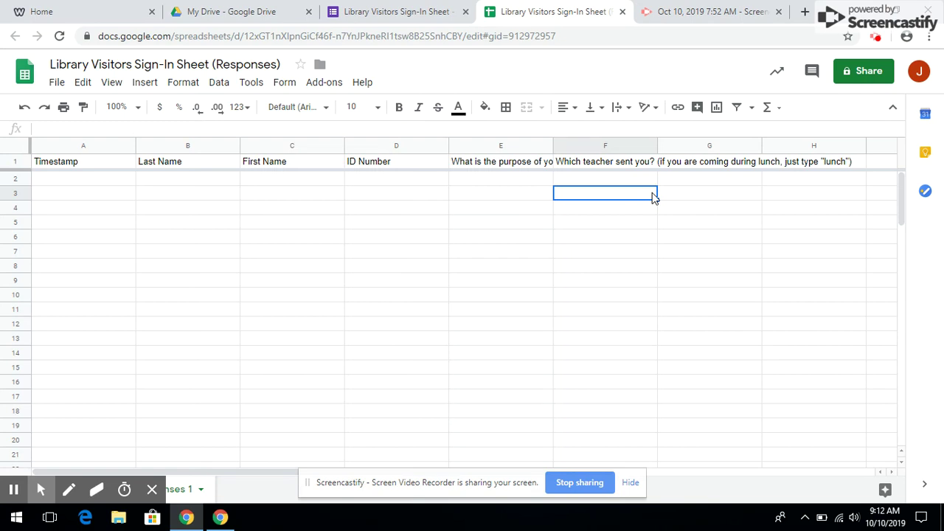
click(107, 185)
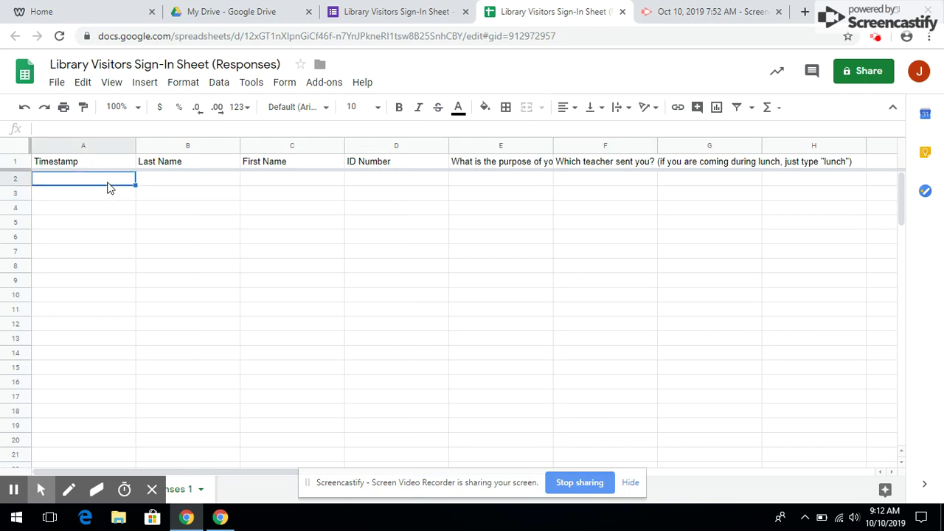
Return to the form's questions and review the email, link and embed HTML options for sending it, without sending
click(380, 11)
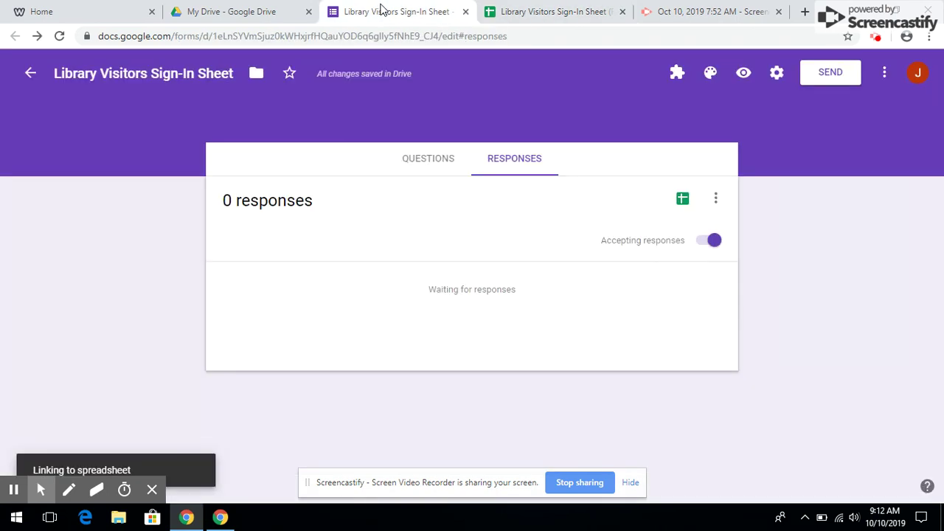
click(427, 161)
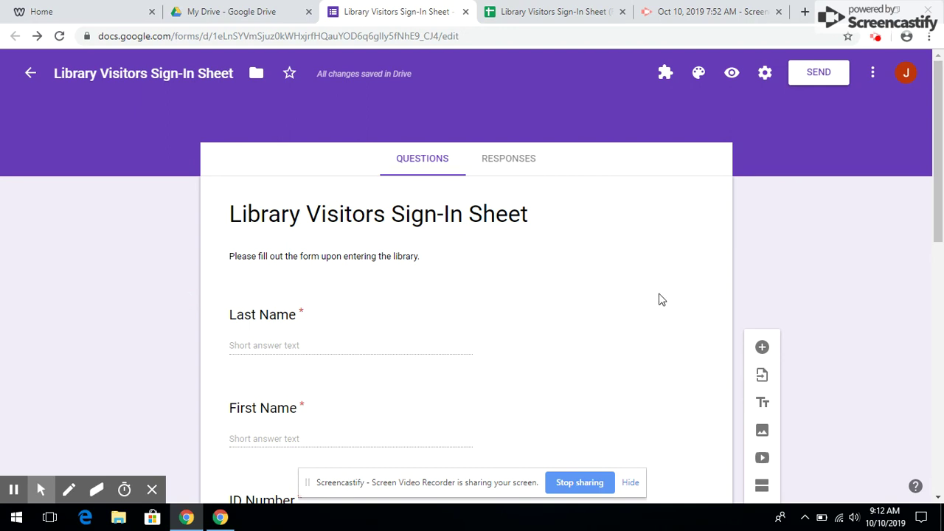
click(824, 73)
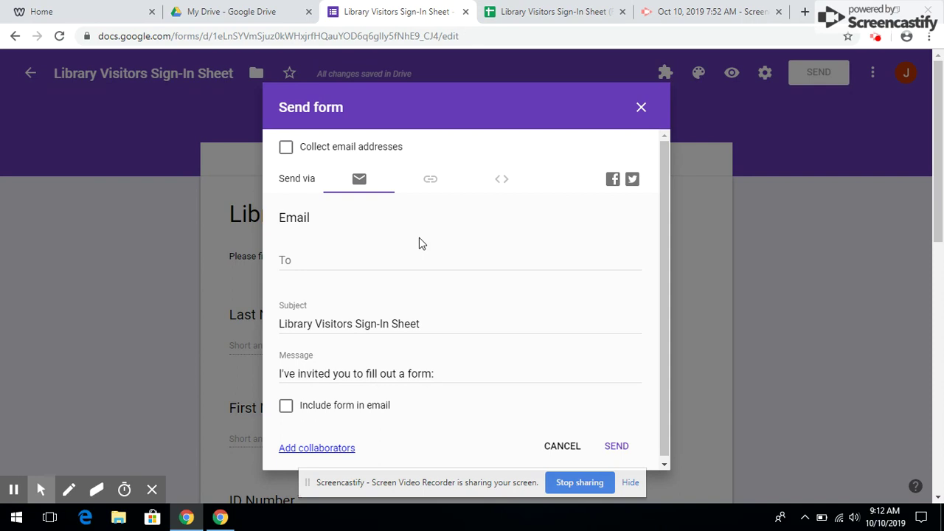
click(432, 181)
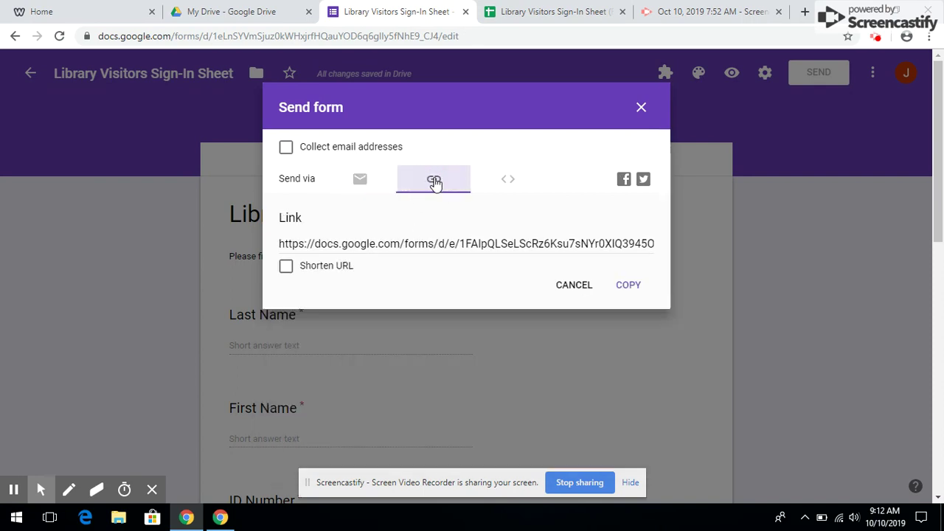
click(508, 180)
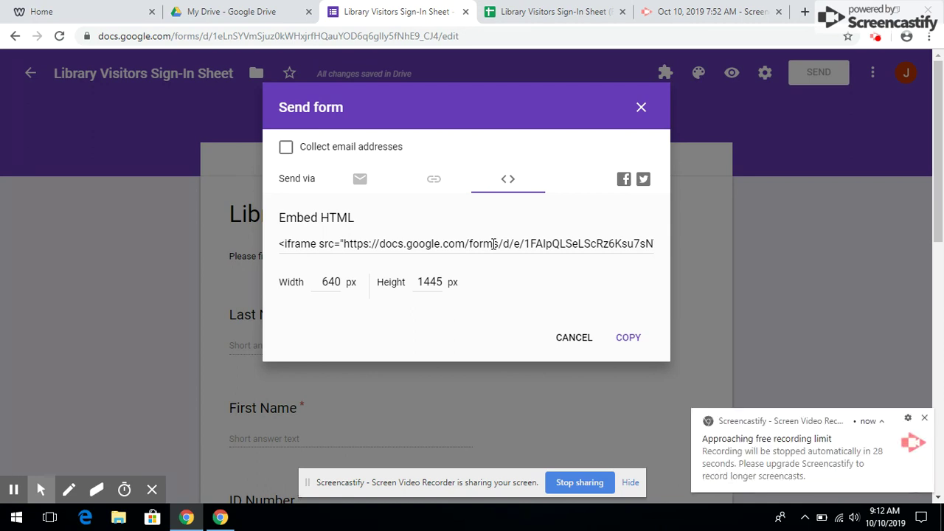
click(641, 107)
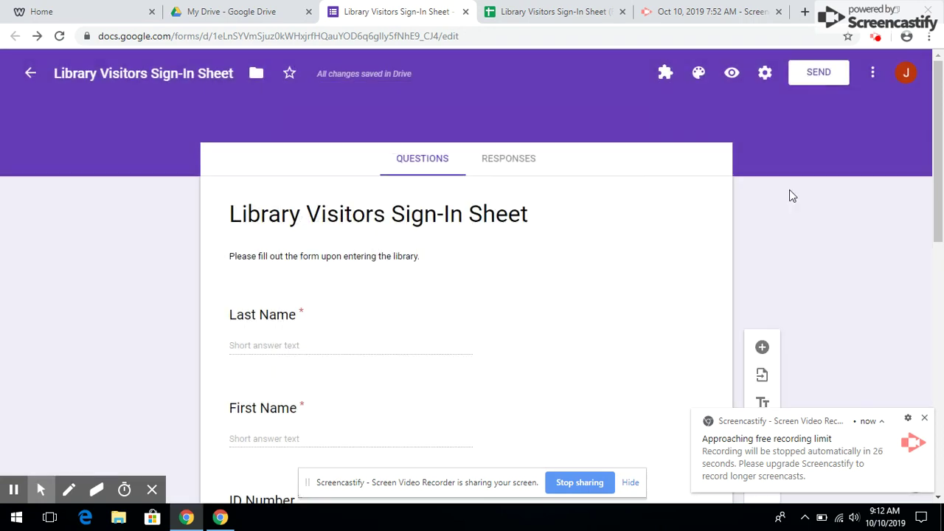
click(874, 42)
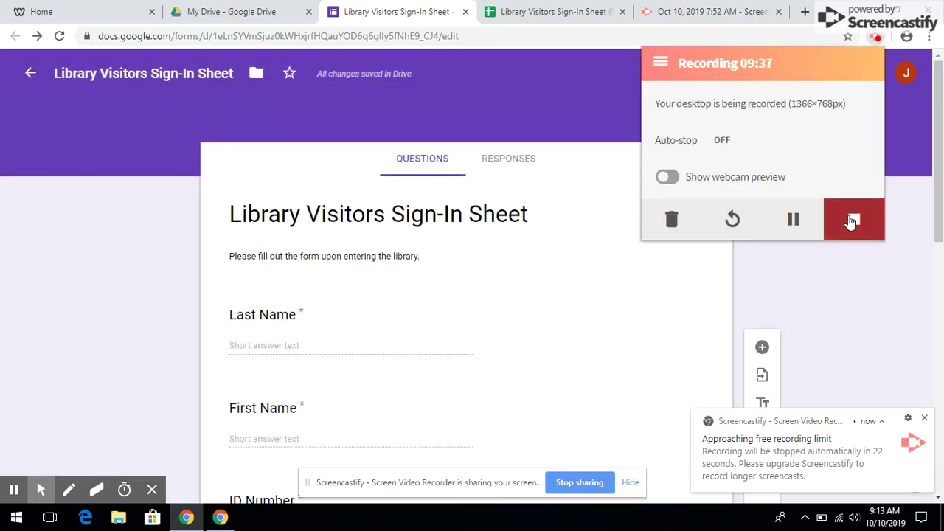